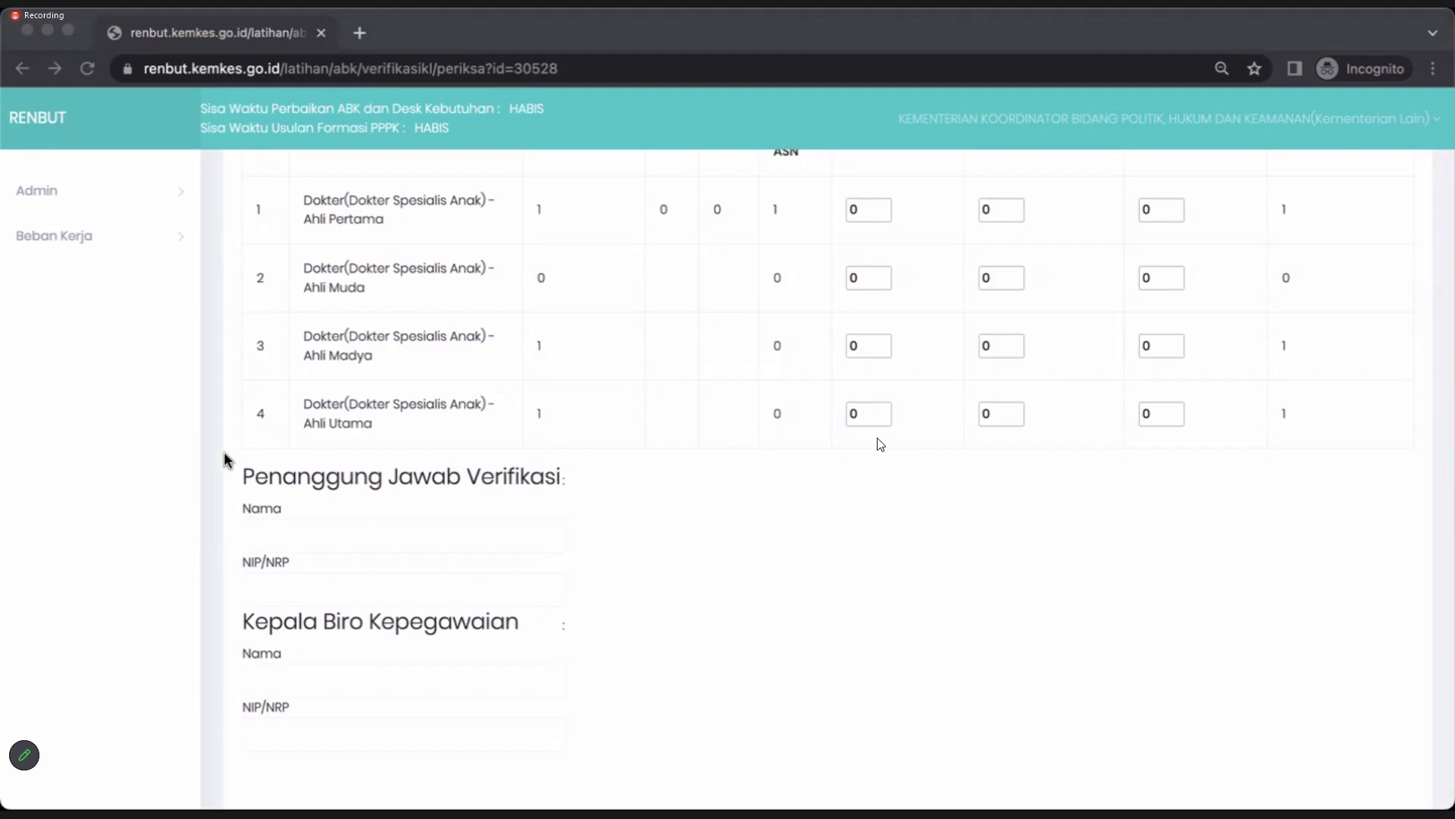
{"action": "scroll", "coordinate": [201, 415], "scroll_direction": "up", "scroll_amount": 1}
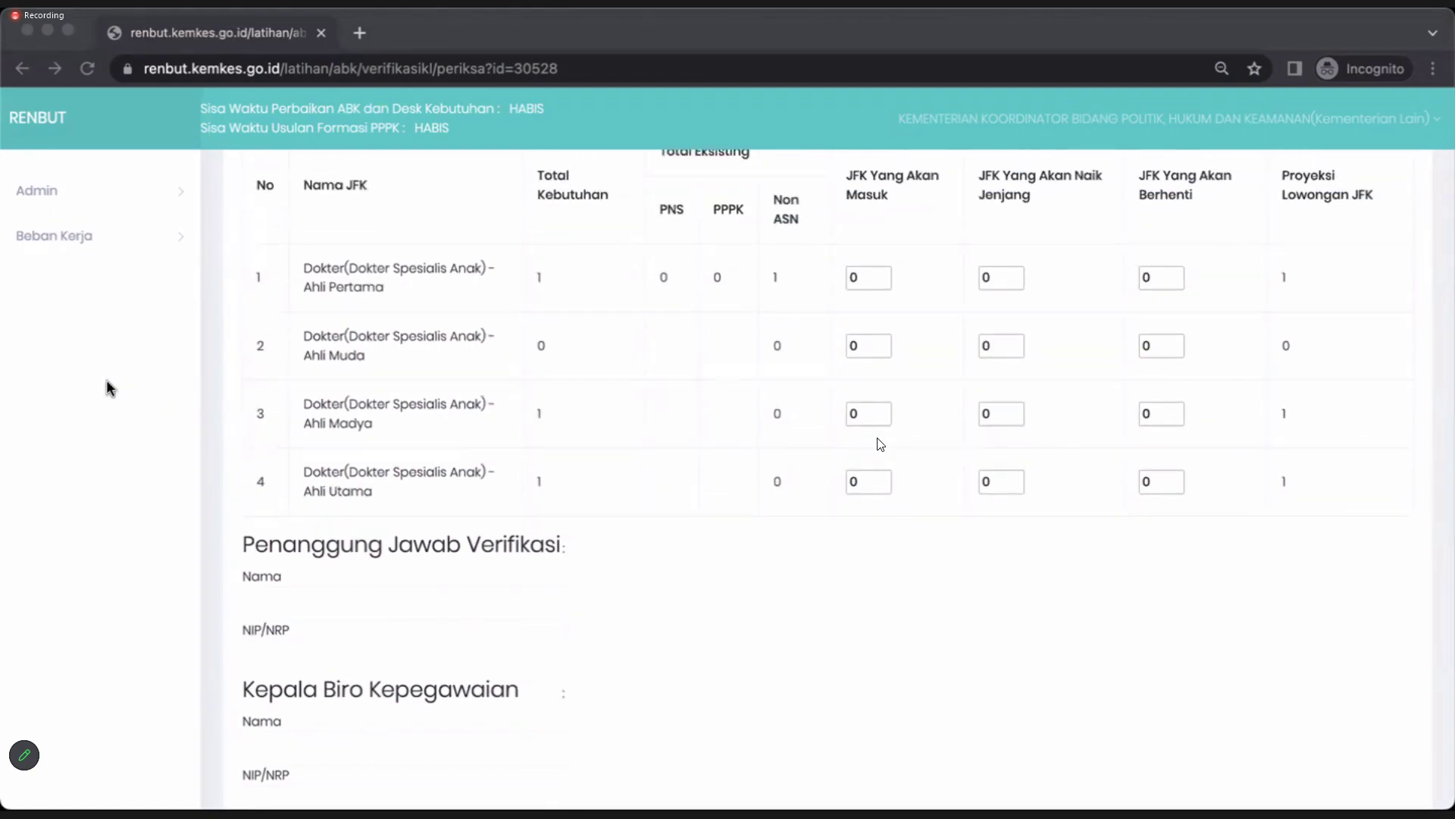
{"action": "scroll", "coordinate": [106, 385], "scroll_direction": "up", "scroll_amount": 1}
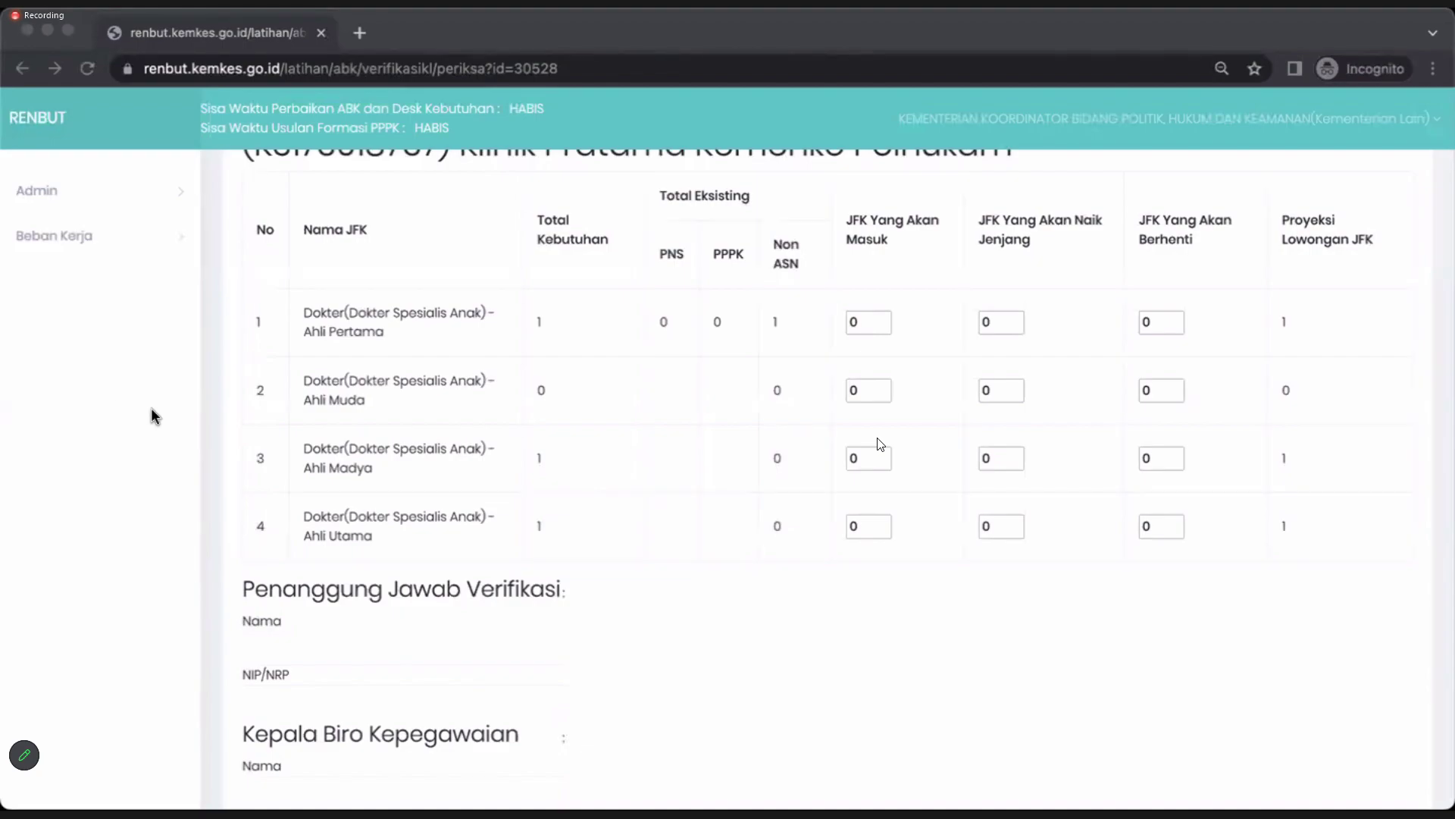
Review the Dokter Spesialis Anak rows on Verifikasi Perhitungan, showing needs 0, 1, 1.
{"action": "scroll", "coordinate": [755, 643], "scroll_direction": "down", "scroll_amount": 3}
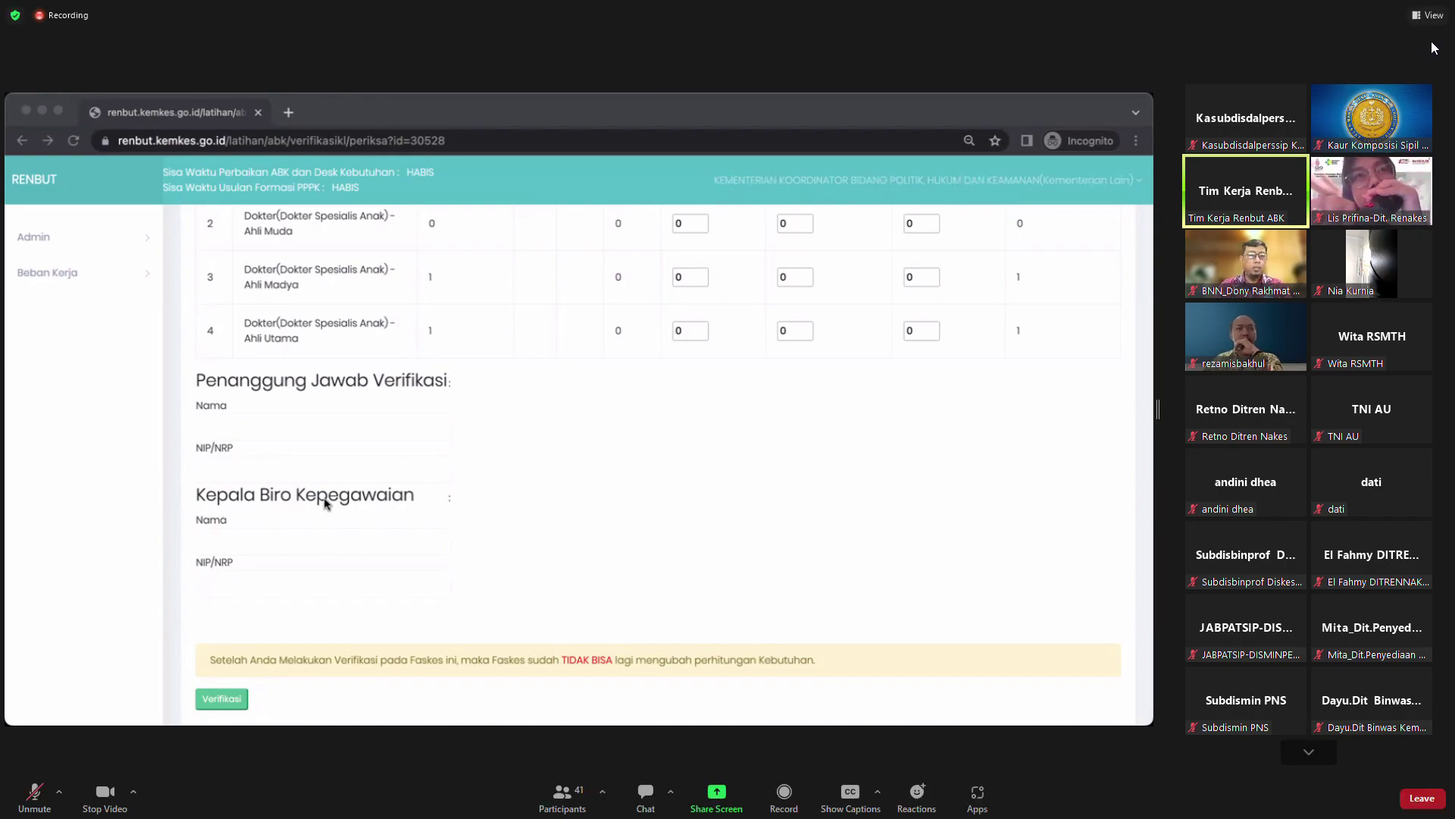
{"action": "left_click", "coordinate": [1406, 68]}
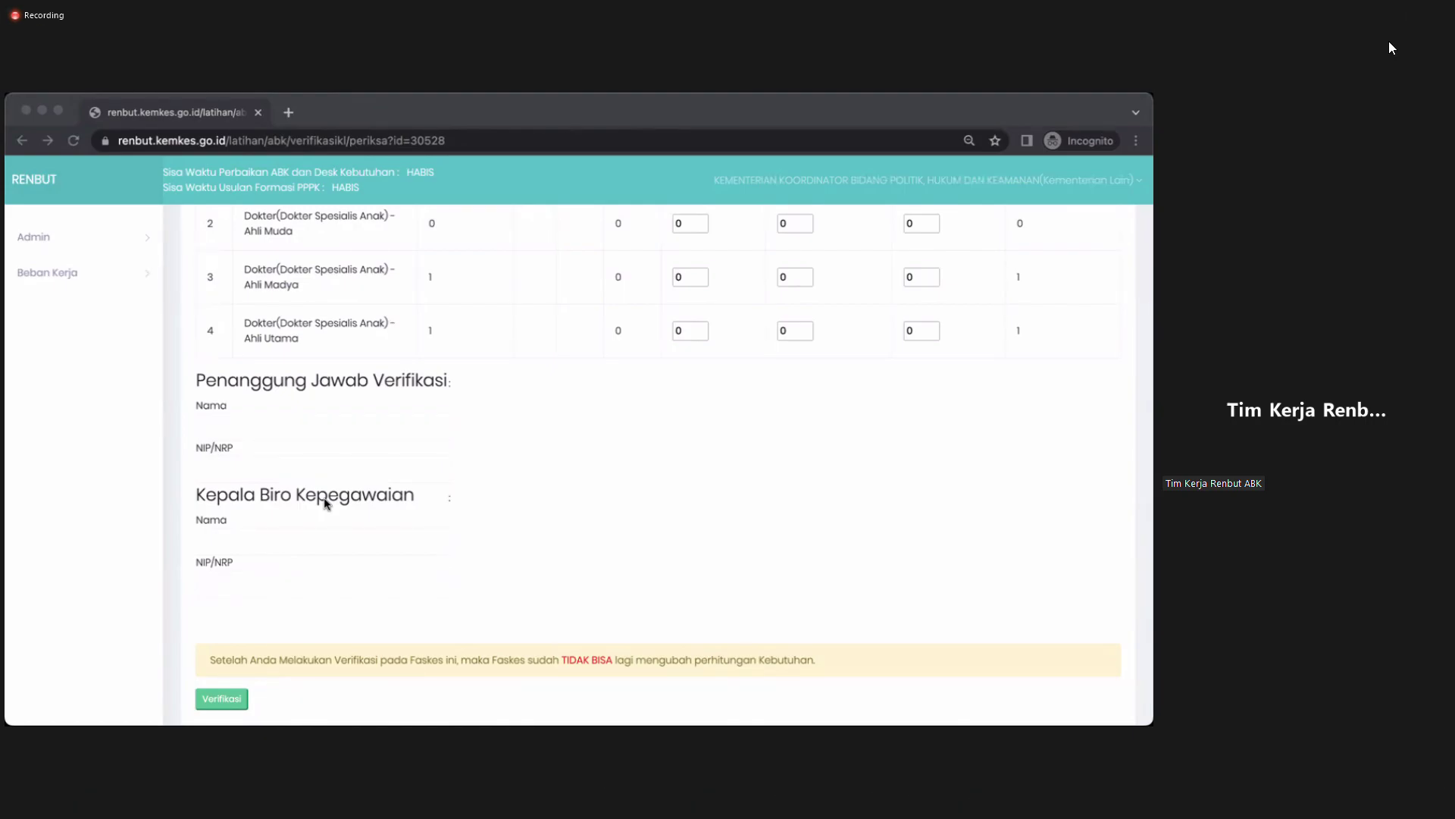
{"action": "left_click", "coordinate": [1391, 43]}
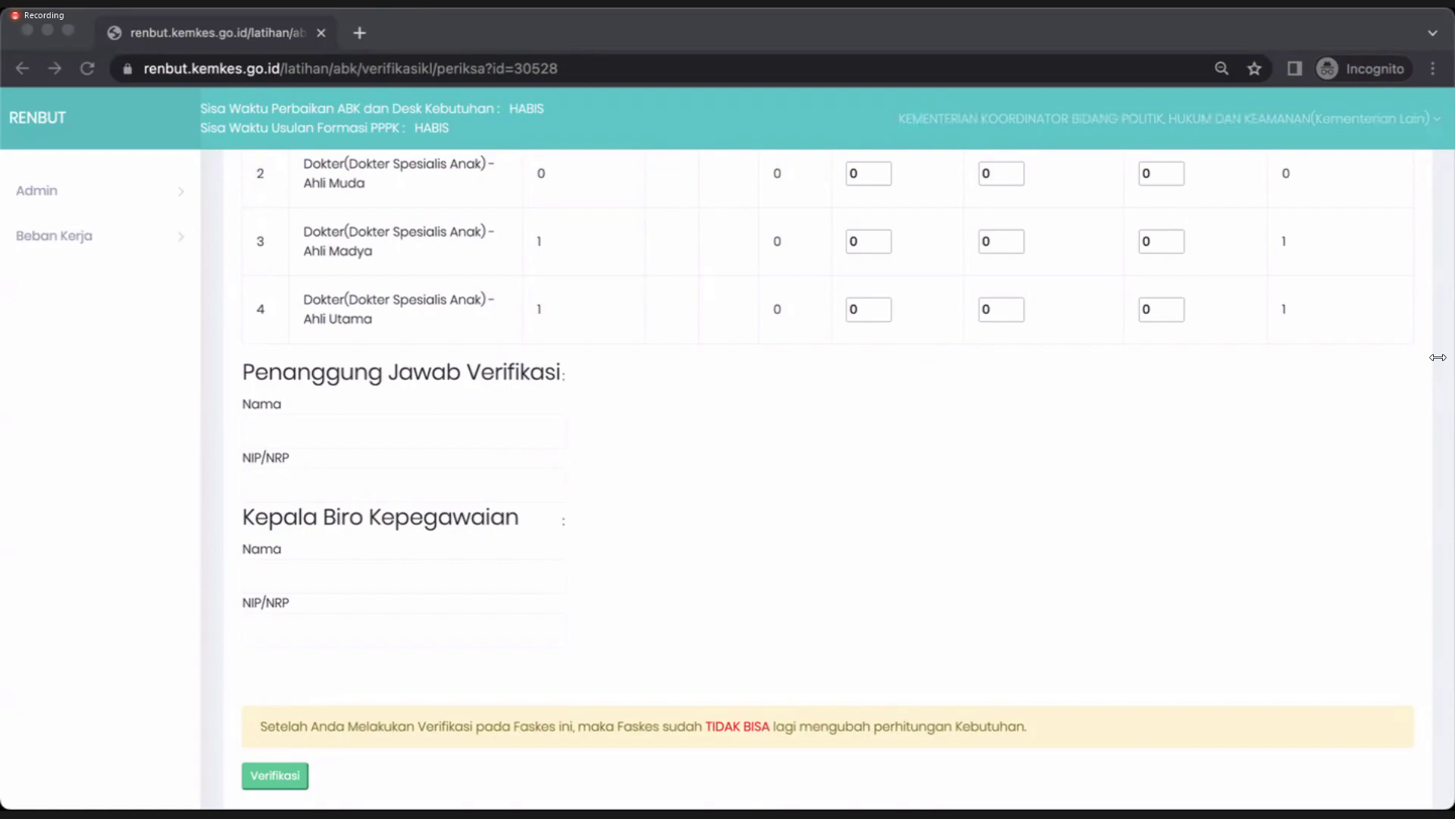
{"action": "left_click", "coordinate": [1438, 357]}
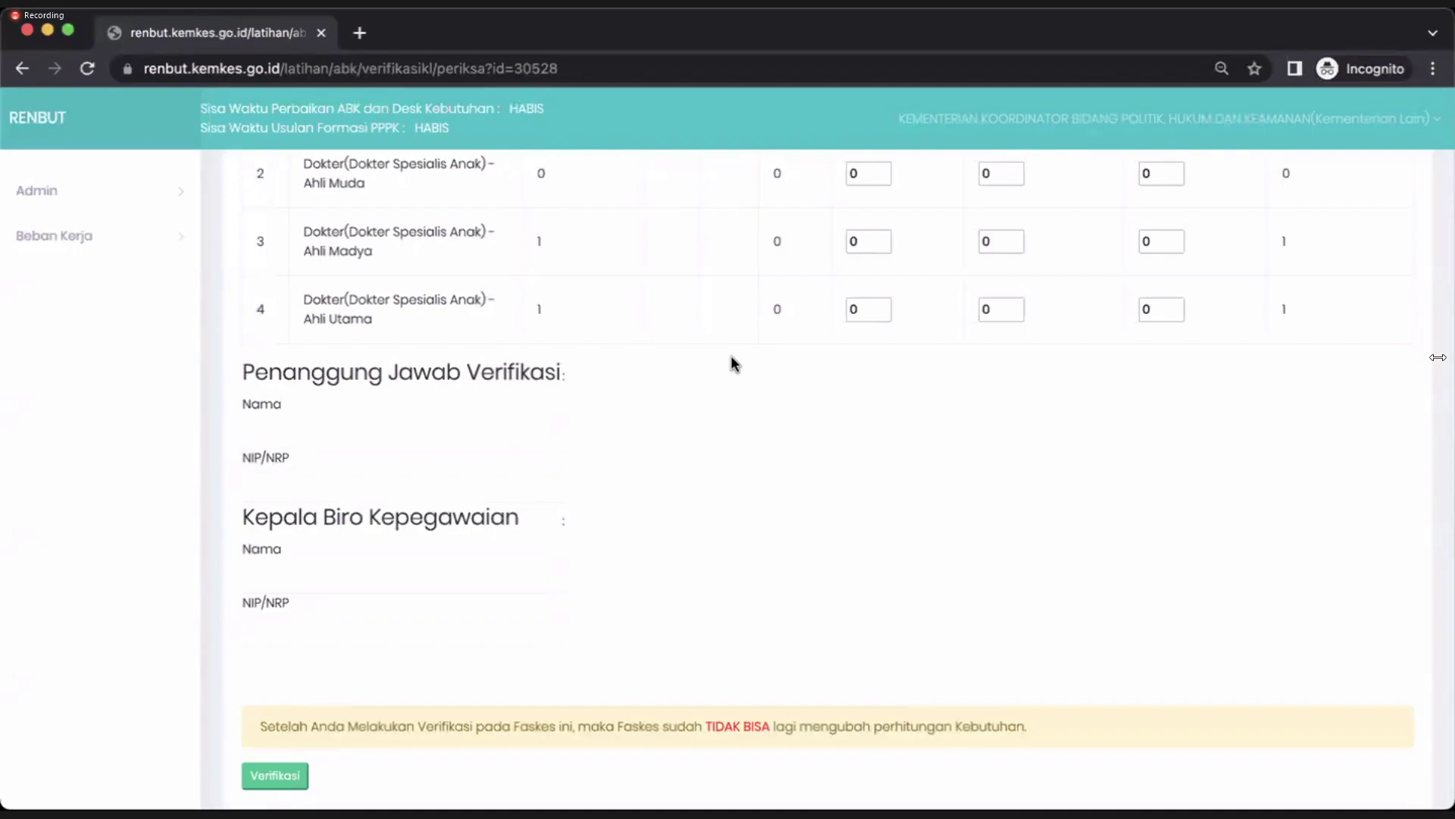
Open Beban Kerja > Laporan and generate the report for Seluruh Faskes.
{"action": "left_click", "coordinate": [61, 240]}
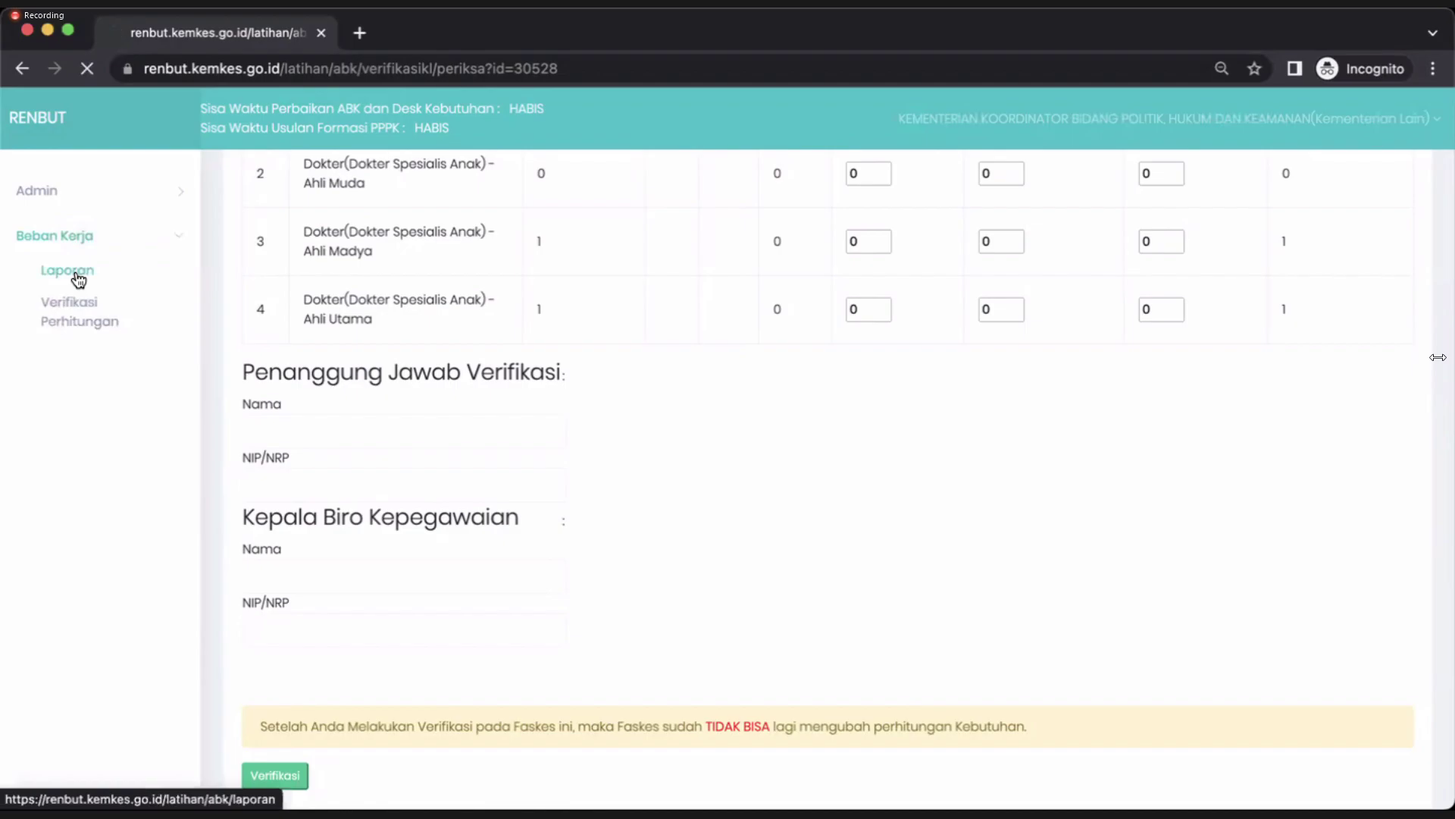
{"action": "left_click", "coordinate": [78, 278]}
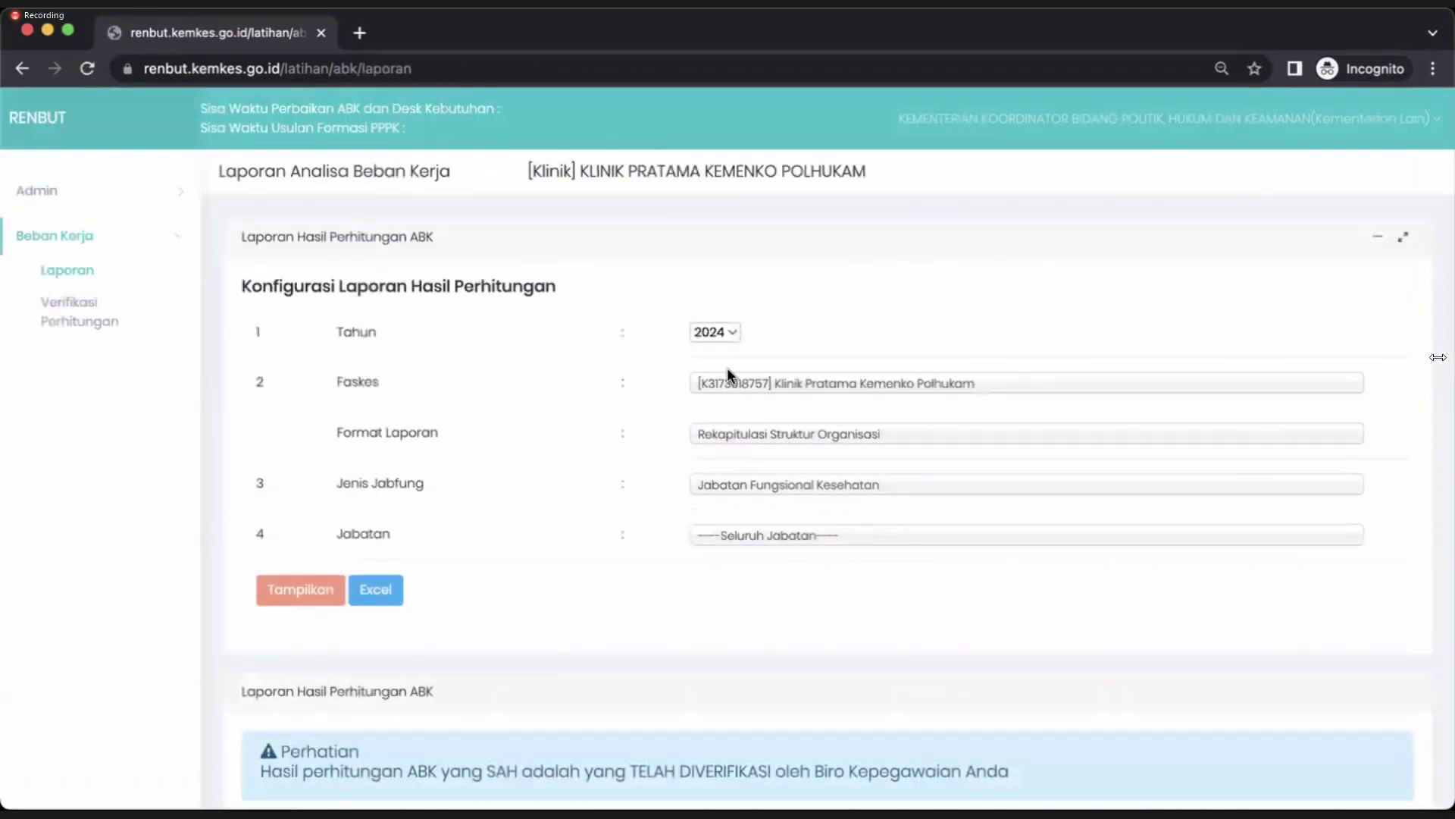
{"action": "left_click", "coordinate": [739, 382]}
{"action": "left_click", "coordinate": [758, 422]}
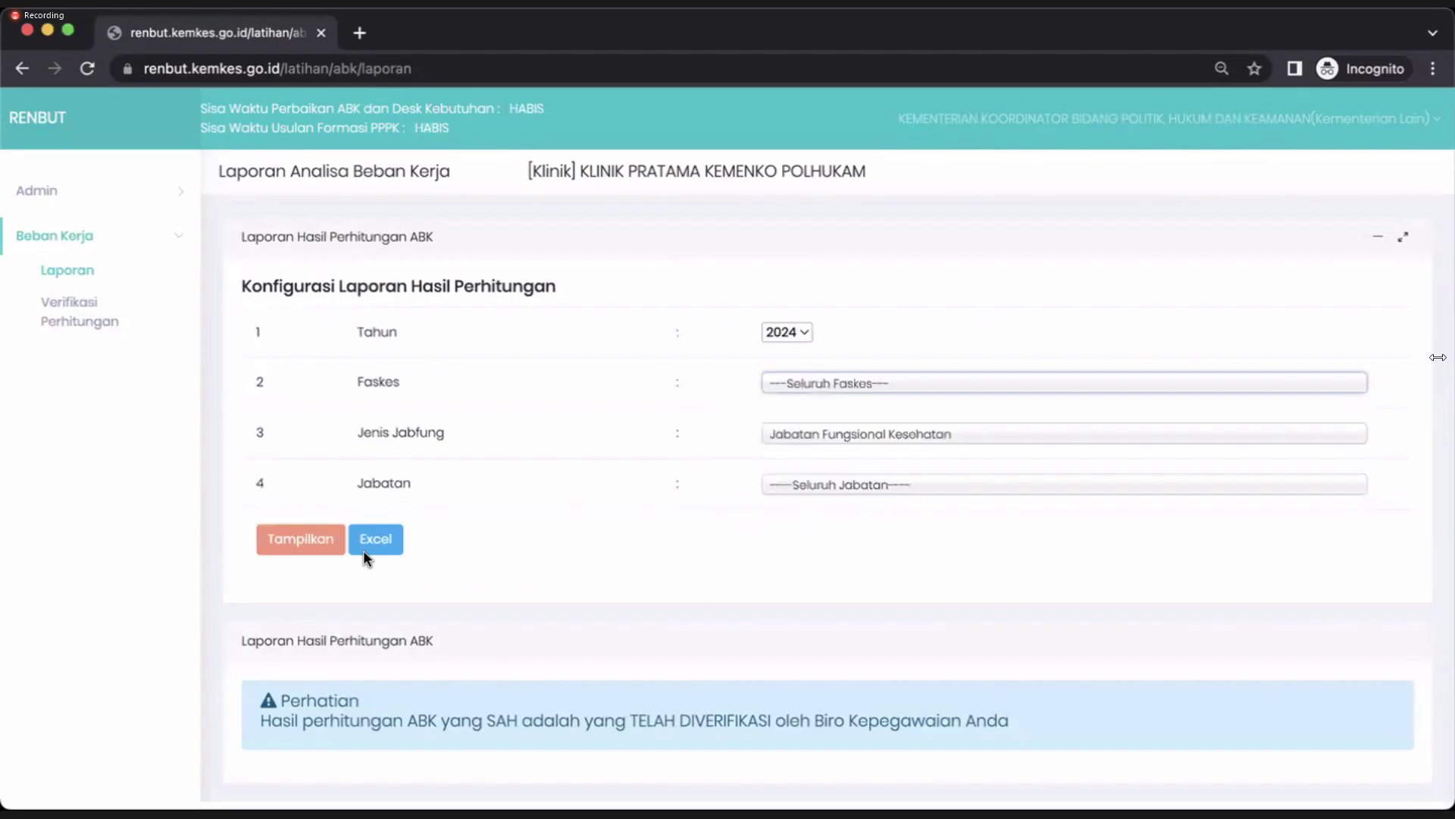
{"action": "left_click", "coordinate": [286, 543]}
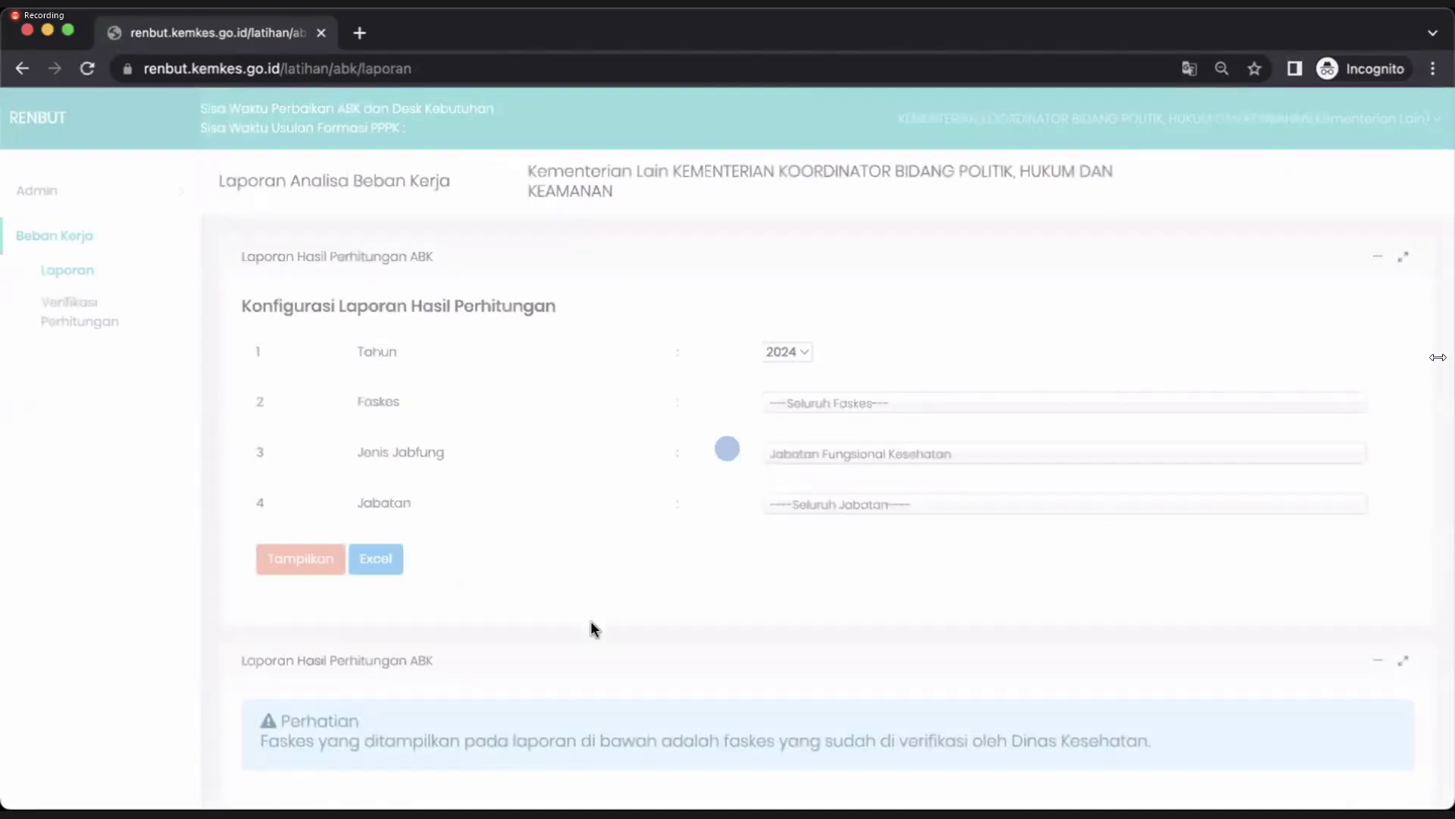
{"action": "scroll", "coordinate": [591, 627], "scroll_direction": "down", "scroll_amount": 5}
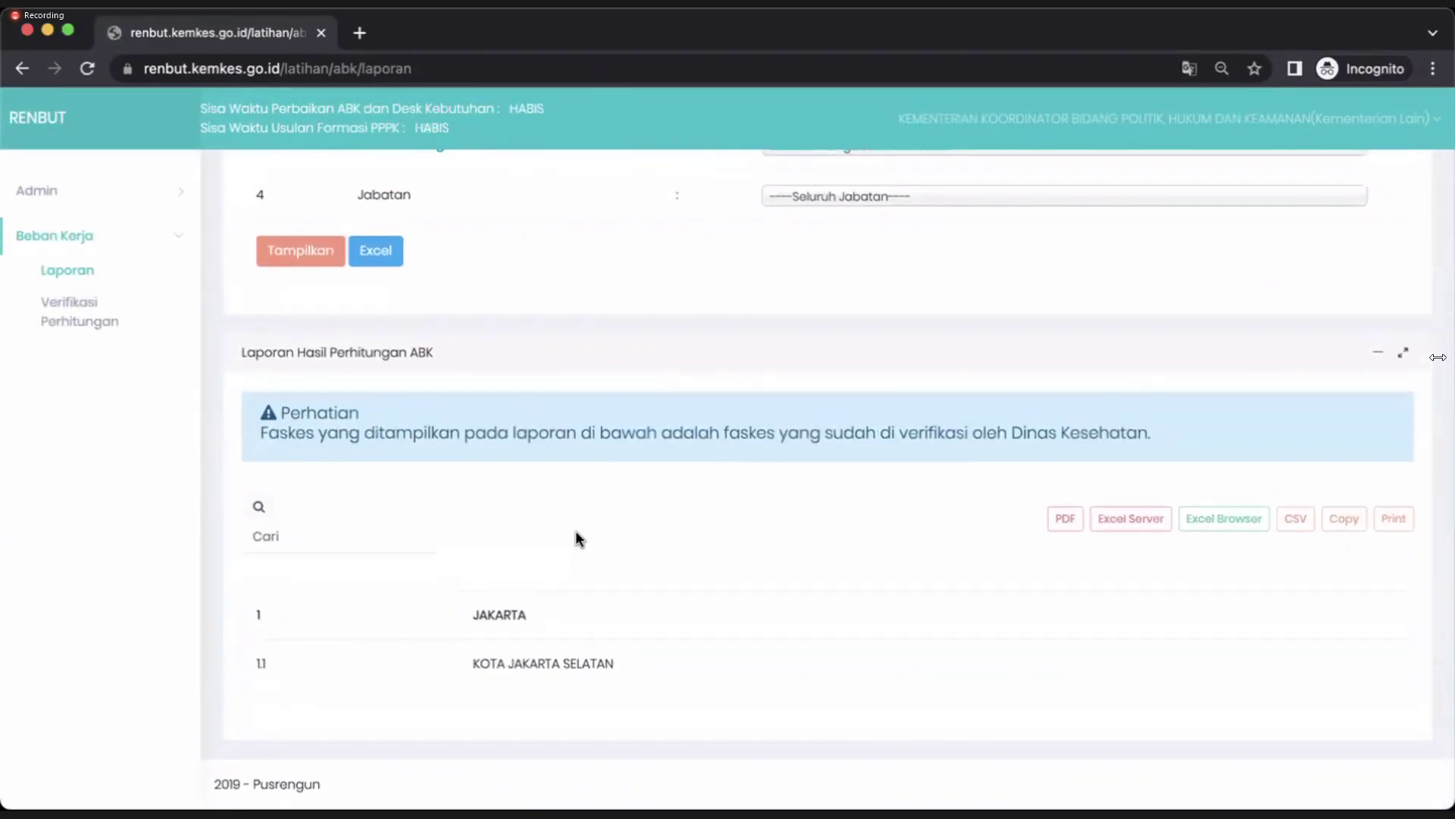
{"action": "scroll", "coordinate": [575, 534], "scroll_direction": "up", "scroll_amount": 3}
Set Jenis Jabfung to Jabatan Fungsional Kesehatan and Jabatan to Dokter, then display the report.
{"action": "left_click", "coordinate": [826, 340]}
{"action": "left_click", "coordinate": [815, 393]}
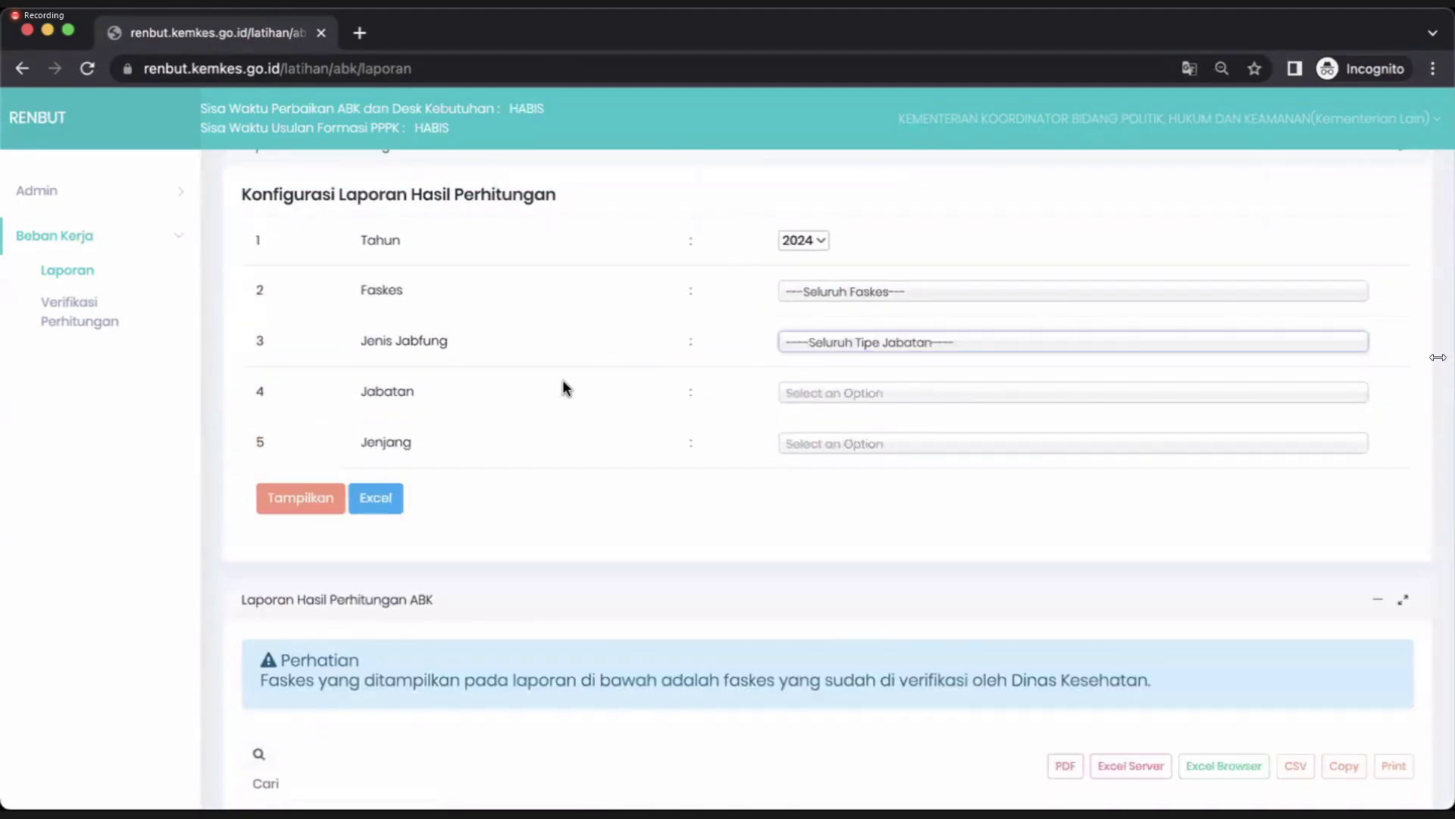
{"action": "left_click", "coordinate": [842, 345]}
{"action": "left_click", "coordinate": [849, 414]}
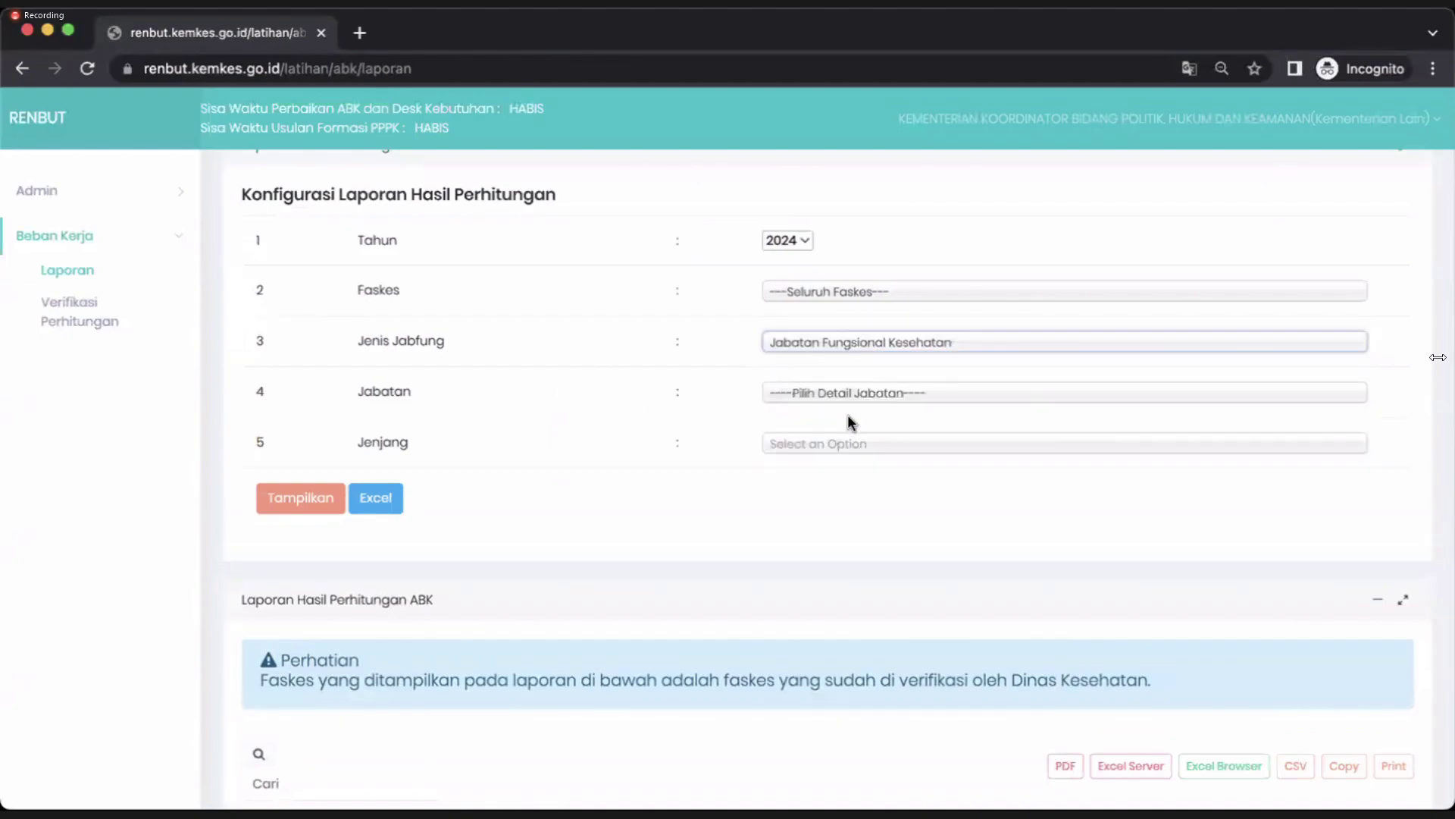
{"action": "left_click", "coordinate": [798, 394]}
{"action": "left_click", "coordinate": [799, 509]}
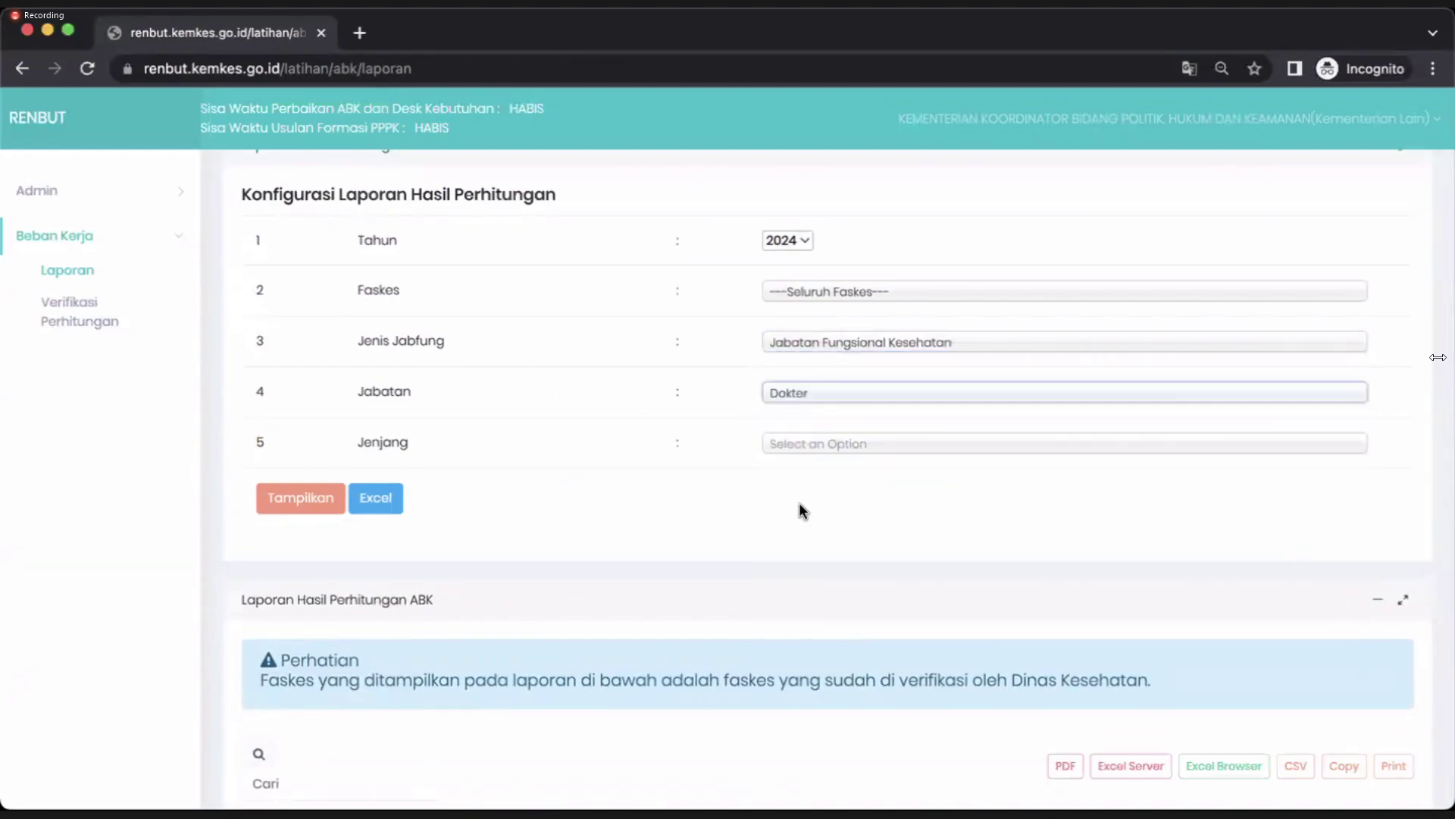
{"action": "left_click", "coordinate": [290, 504]}
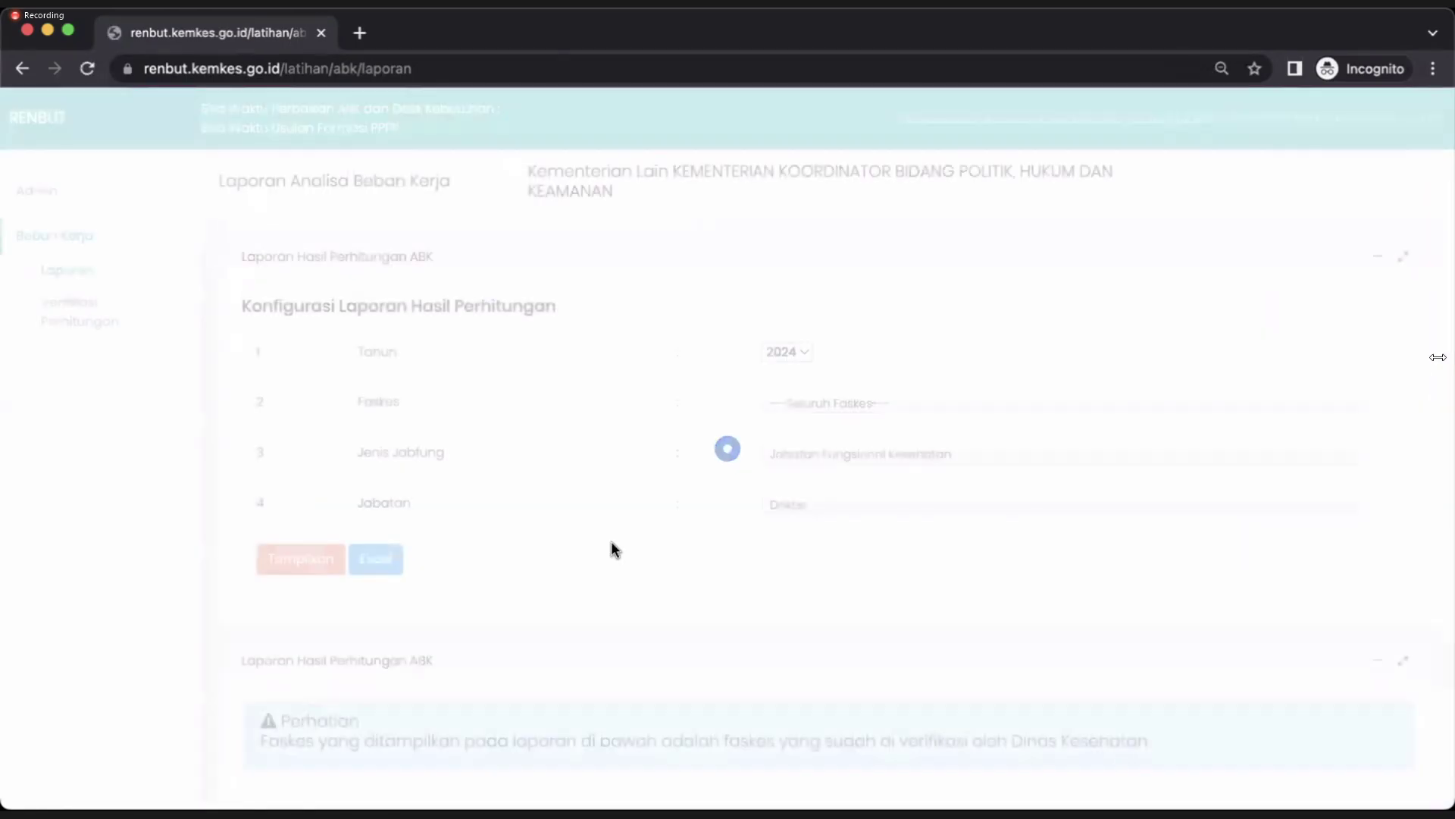
{"action": "scroll", "coordinate": [611, 539], "scroll_direction": "down", "scroll_amount": 5}
{"action": "scroll", "coordinate": [612, 543], "scroll_direction": "down", "scroll_amount": 20}
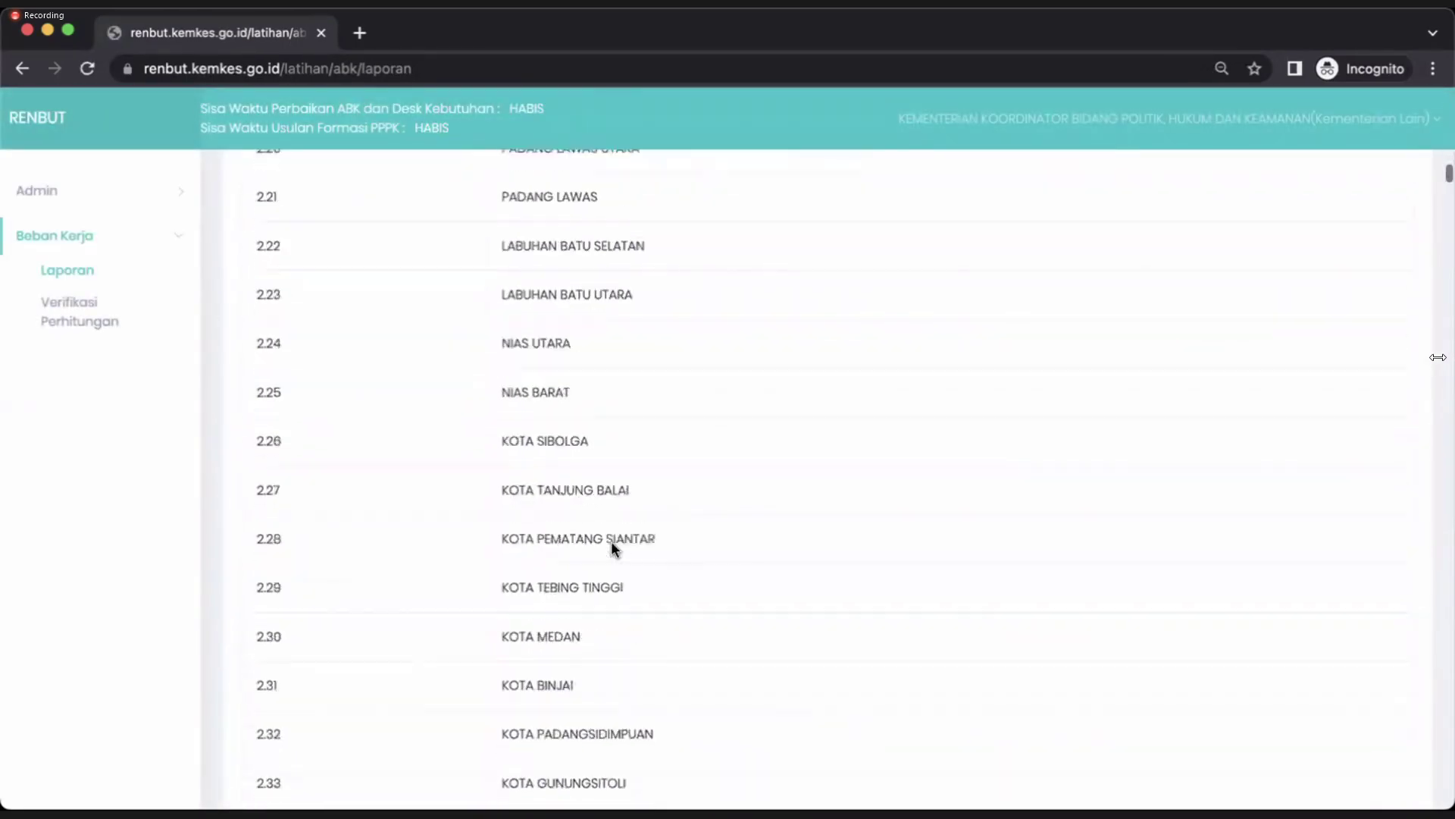
{"action": "scroll", "coordinate": [611, 540], "scroll_direction": "down", "scroll_amount": 20}
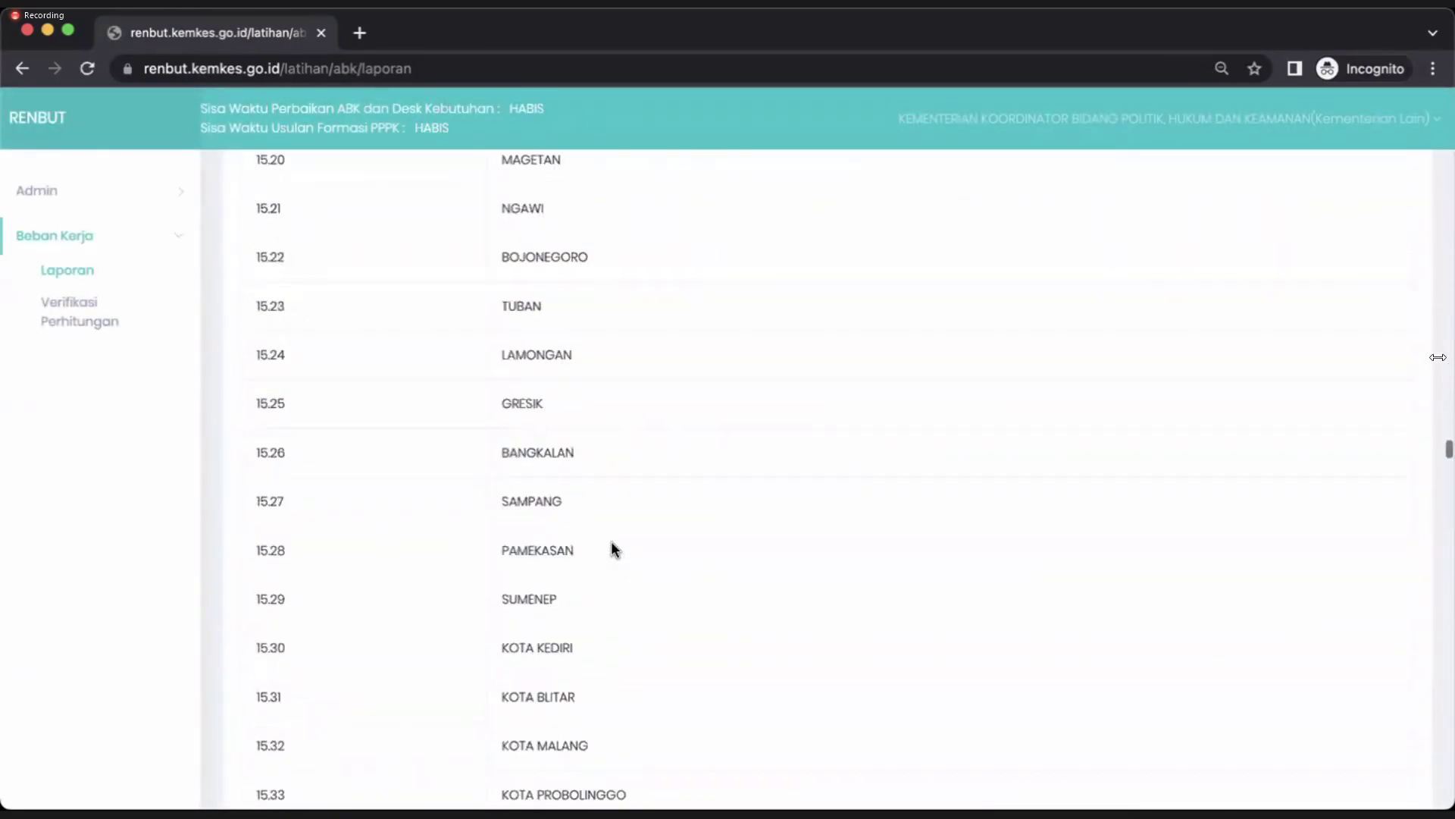
{"action": "scroll", "coordinate": [611, 540], "scroll_direction": "down", "scroll_amount": 20}
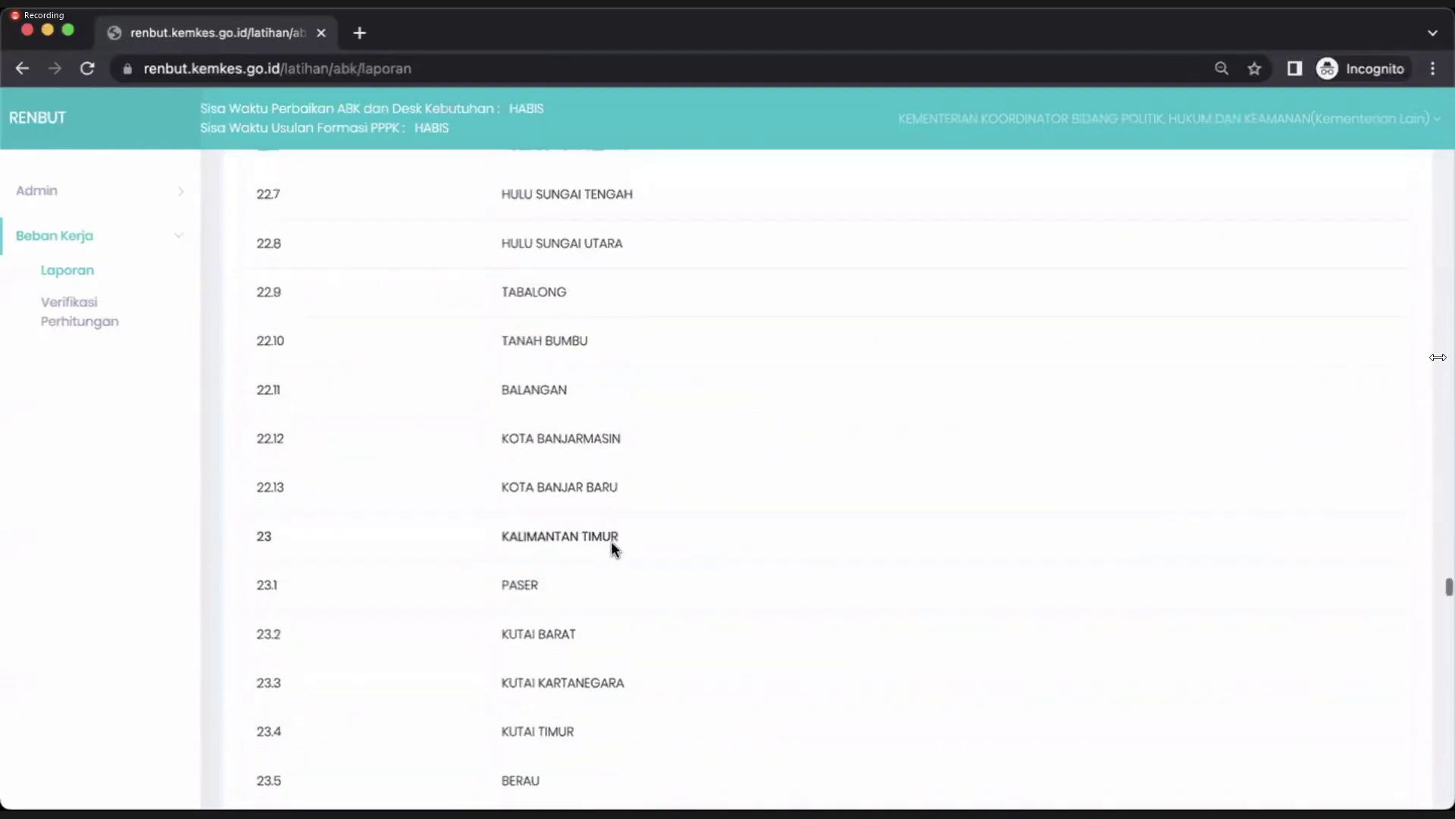
{"action": "scroll", "coordinate": [611, 539], "scroll_direction": "down", "scroll_amount": 20}
{"action": "scroll", "coordinate": [611, 540], "scroll_direction": "up", "scroll_amount": 20}
{"action": "scroll", "coordinate": [613, 543], "scroll_direction": "up", "scroll_amount": 20}
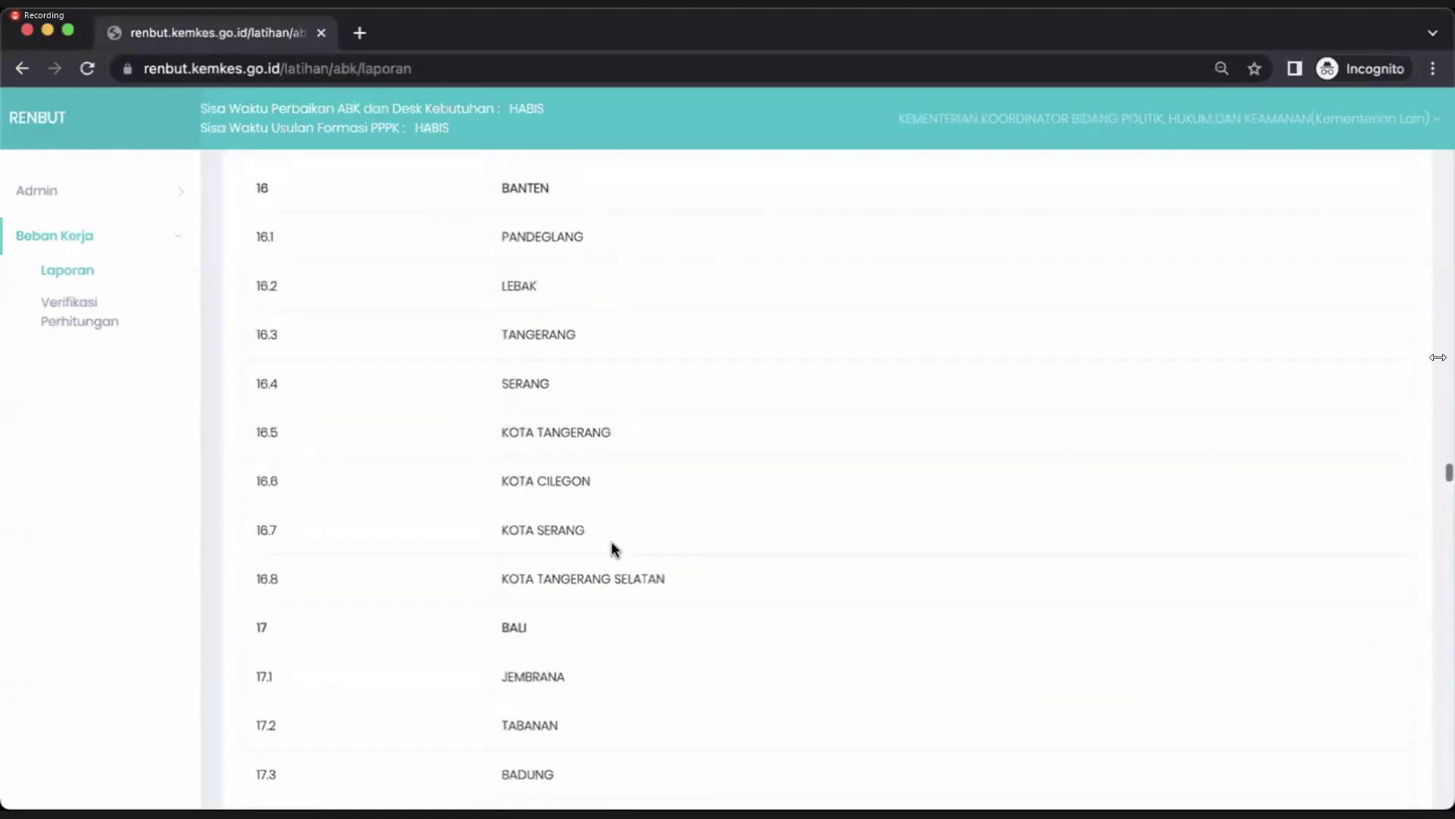
{"action": "scroll", "coordinate": [612, 543], "scroll_direction": "up", "scroll_amount": 20}
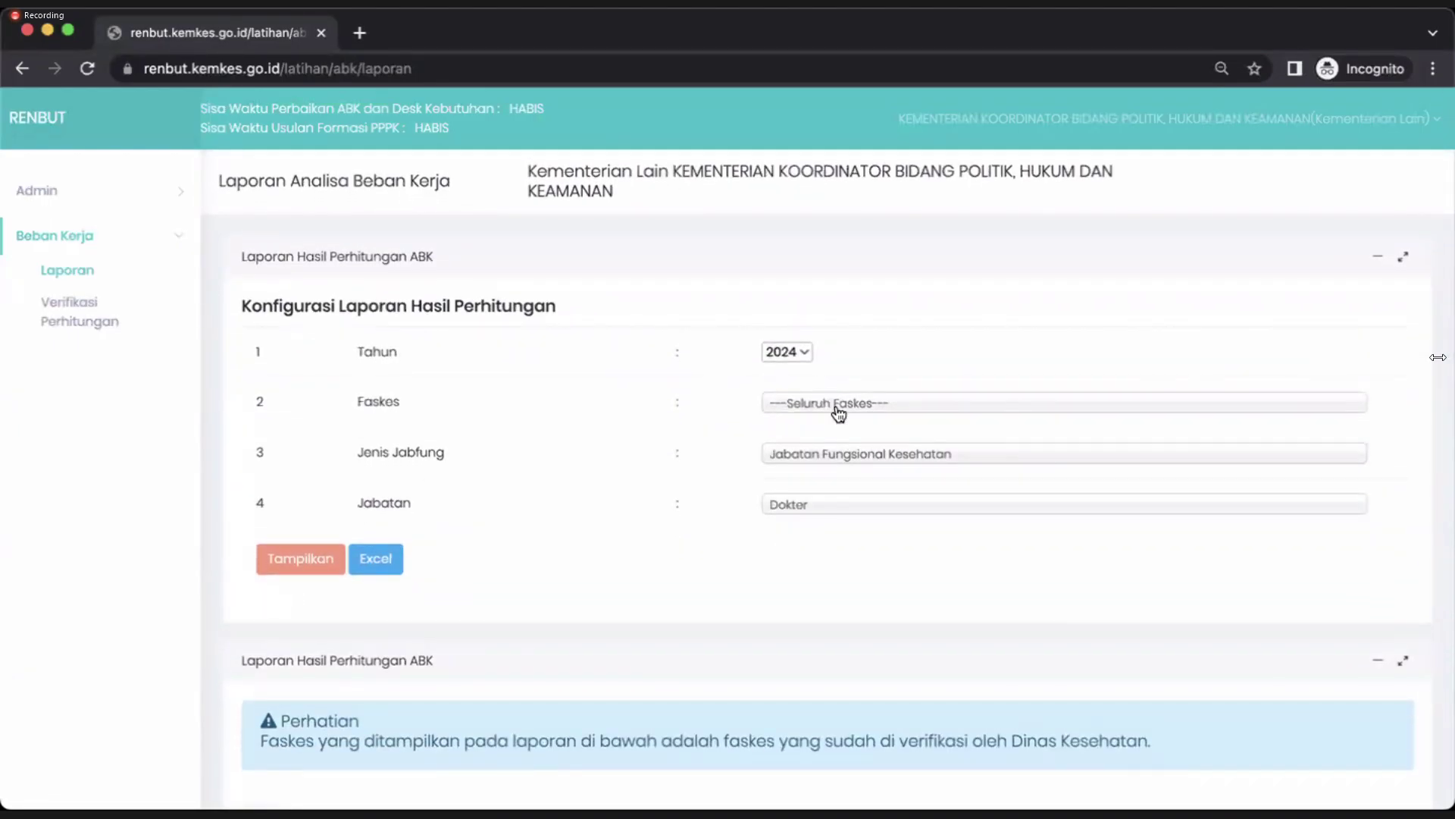
{"action": "left_click", "coordinate": [838, 404]}
{"action": "left_click", "coordinate": [846, 492]}
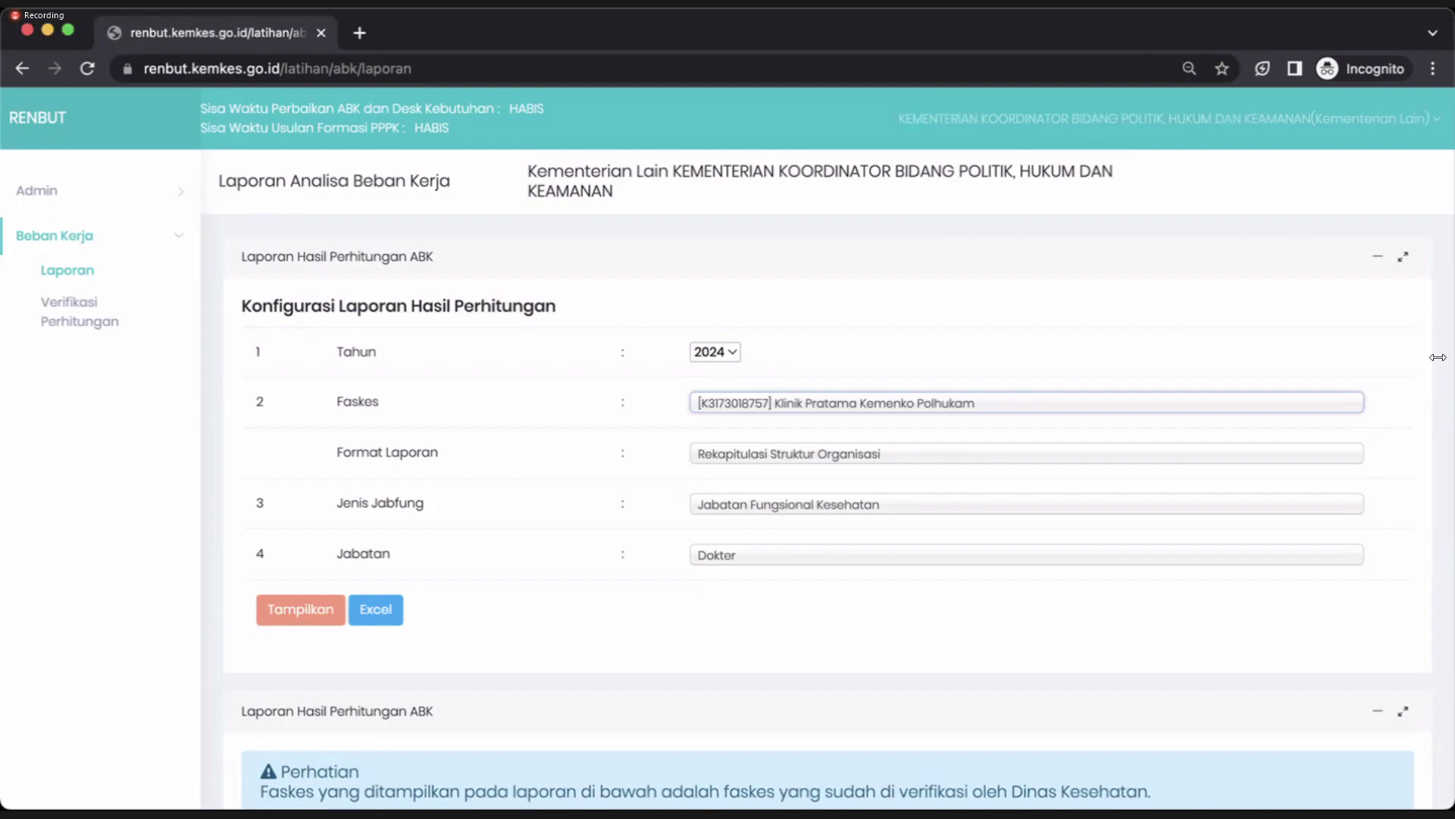
Display the clinic's report in 'Format Jabatan ke bawah, Struktur Organisasi ke kanan' format.
{"action": "left_click", "coordinate": [777, 452]}
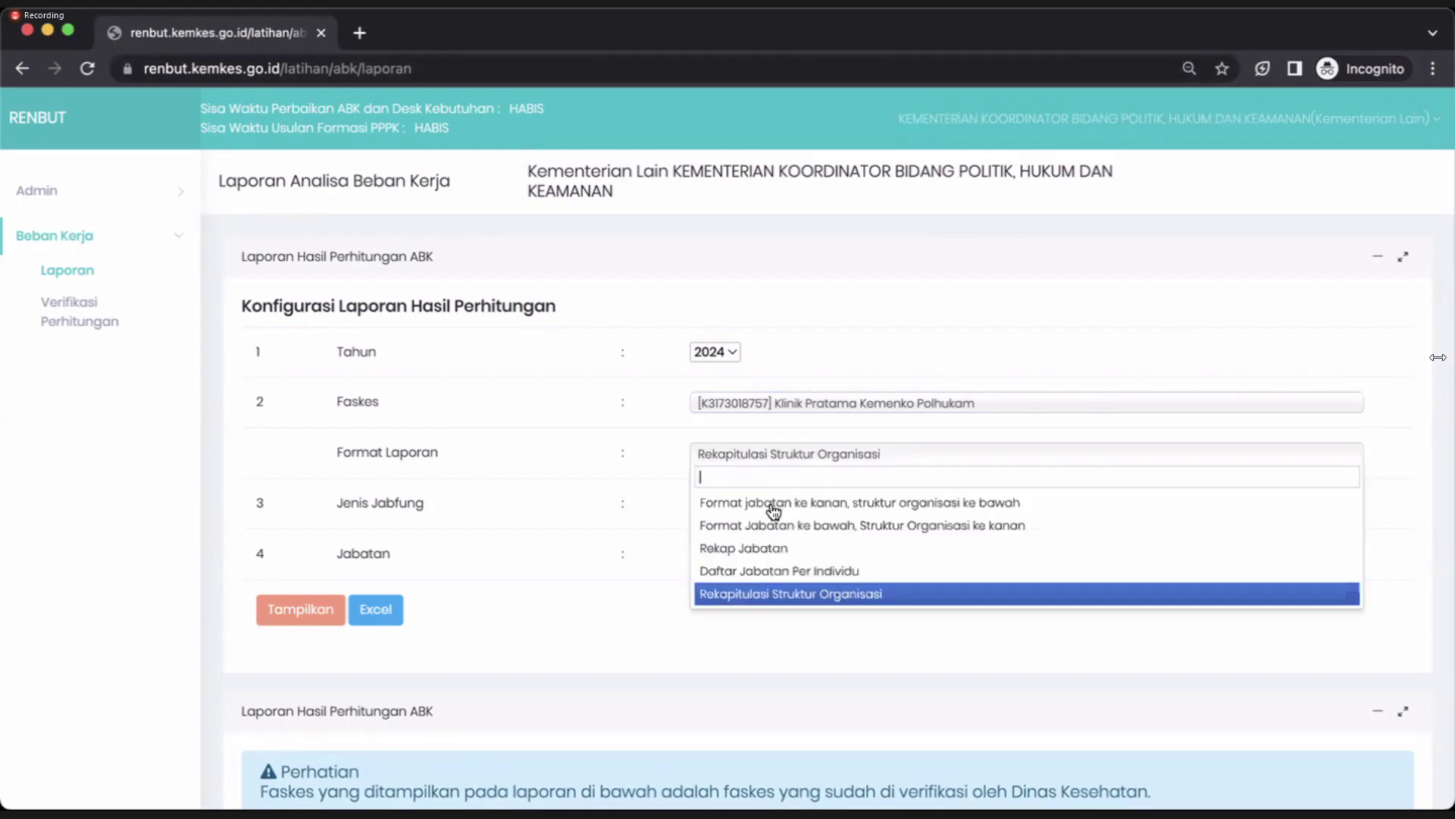
{"action": "left_click", "coordinate": [773, 512]}
{"action": "left_click", "coordinate": [746, 458]}
{"action": "left_click", "coordinate": [744, 522]}
{"action": "left_click", "coordinate": [328, 616]}
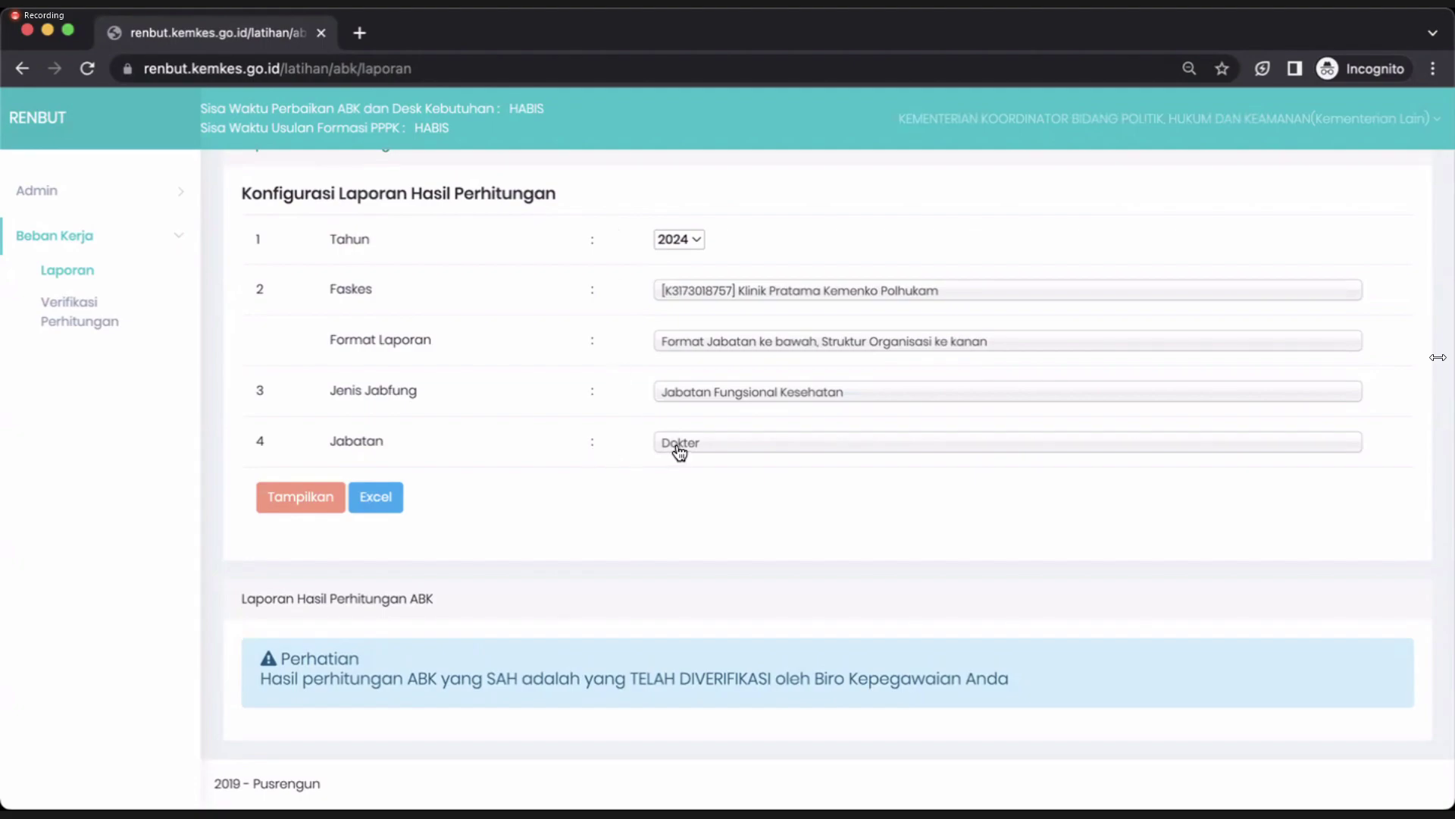
{"action": "left_click", "coordinate": [307, 504]}
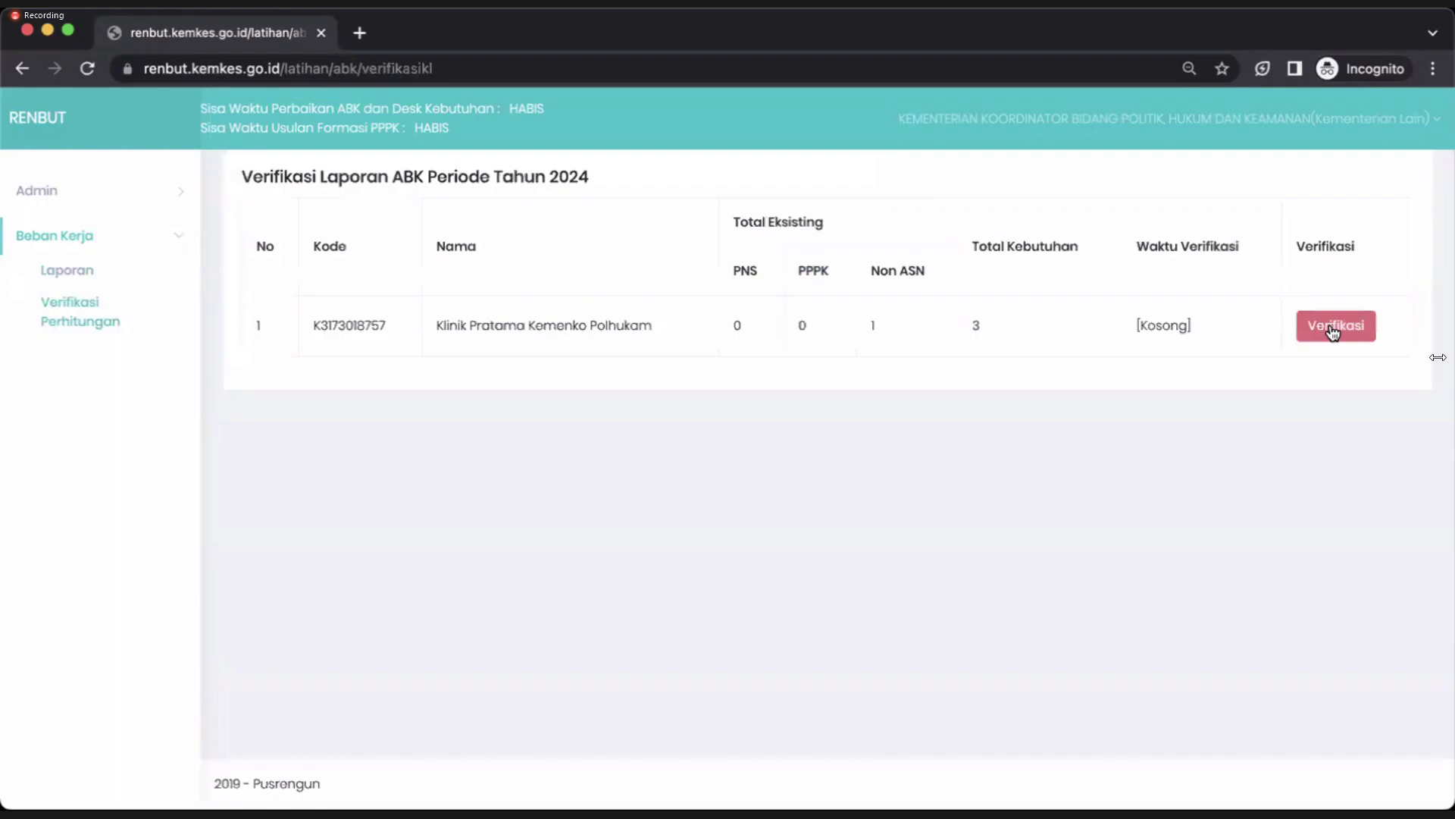
Submit the verification of Klinik Pratama Kemenko Polhukam's calculation.
{"action": "left_click", "coordinate": [1336, 325]}
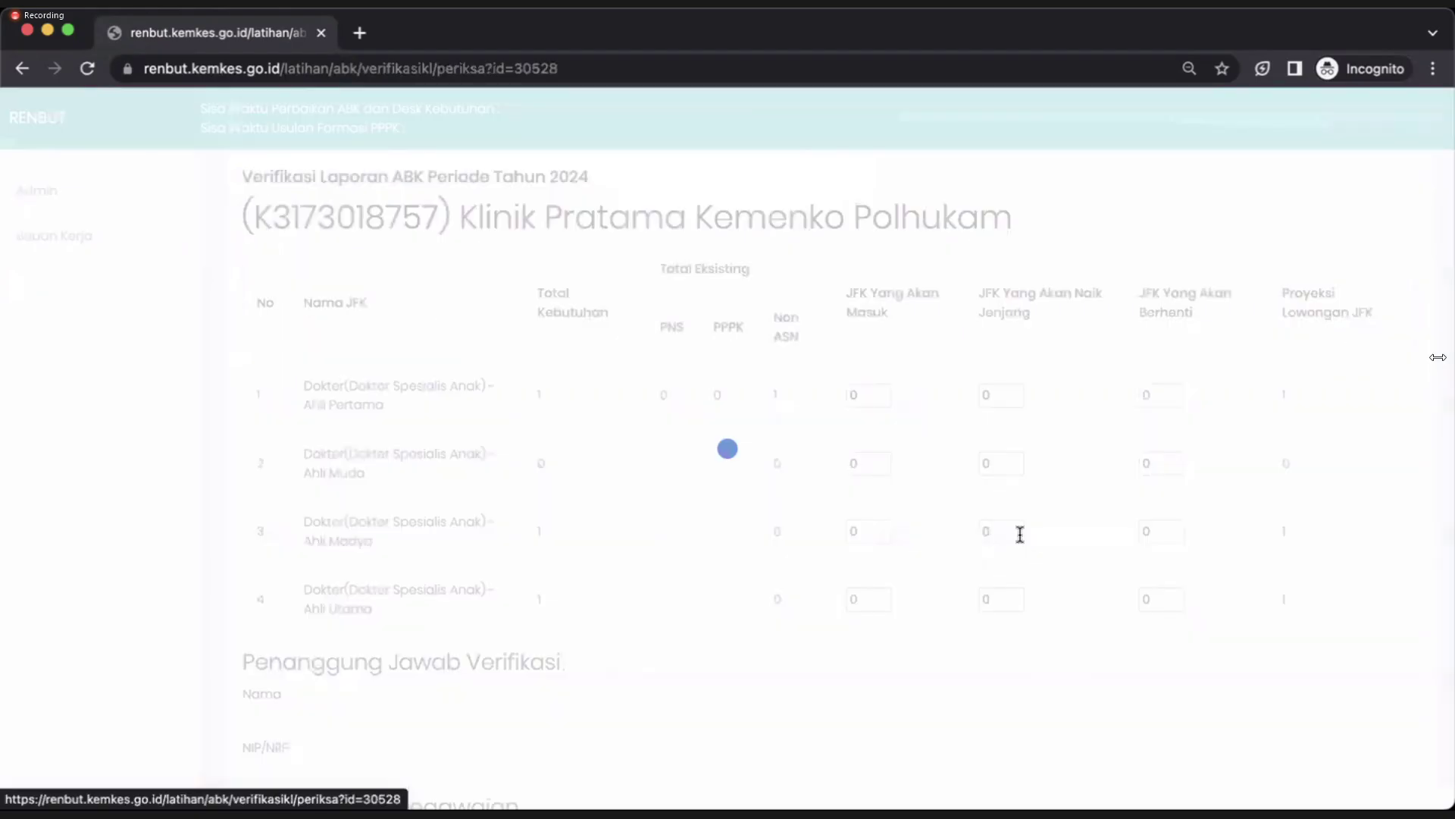
{"action": "scroll", "coordinate": [271, 702], "scroll_direction": "down", "scroll_amount": 5}
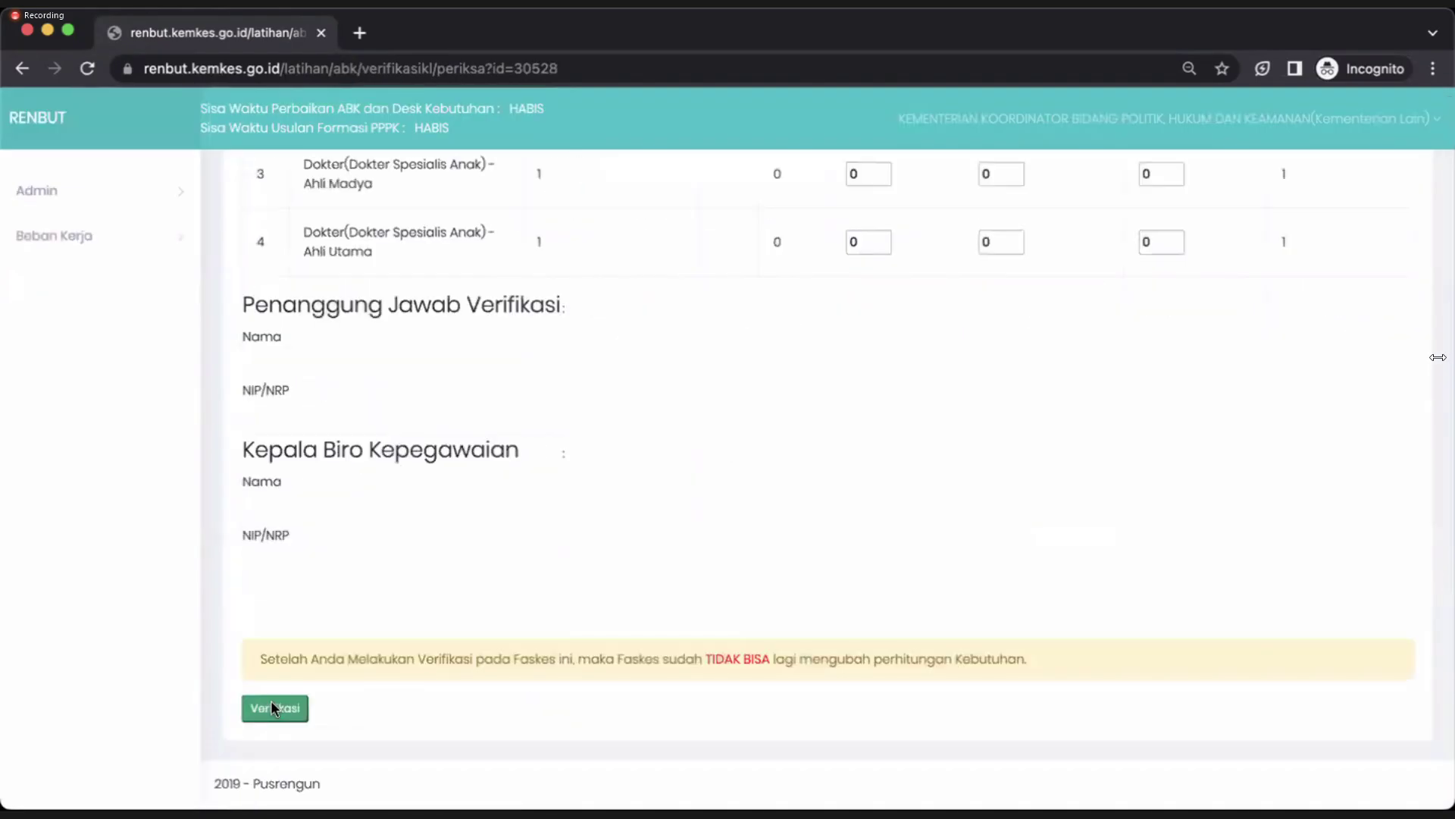
{"action": "left_click", "coordinate": [272, 708]}
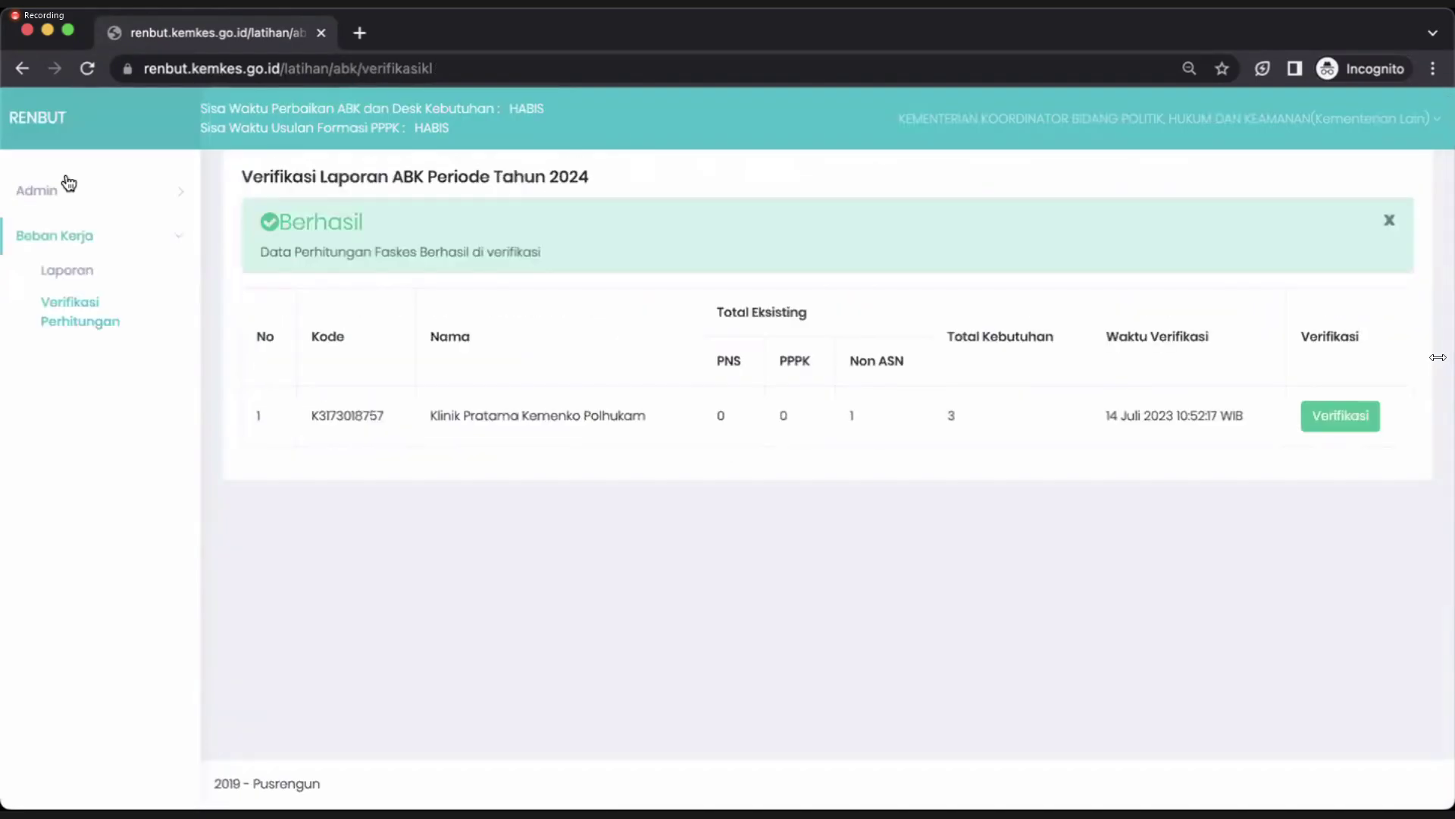
Re-display the ABK report and scroll back to the Konfigurasi Laporan form.
{"action": "left_click", "coordinate": [72, 265]}
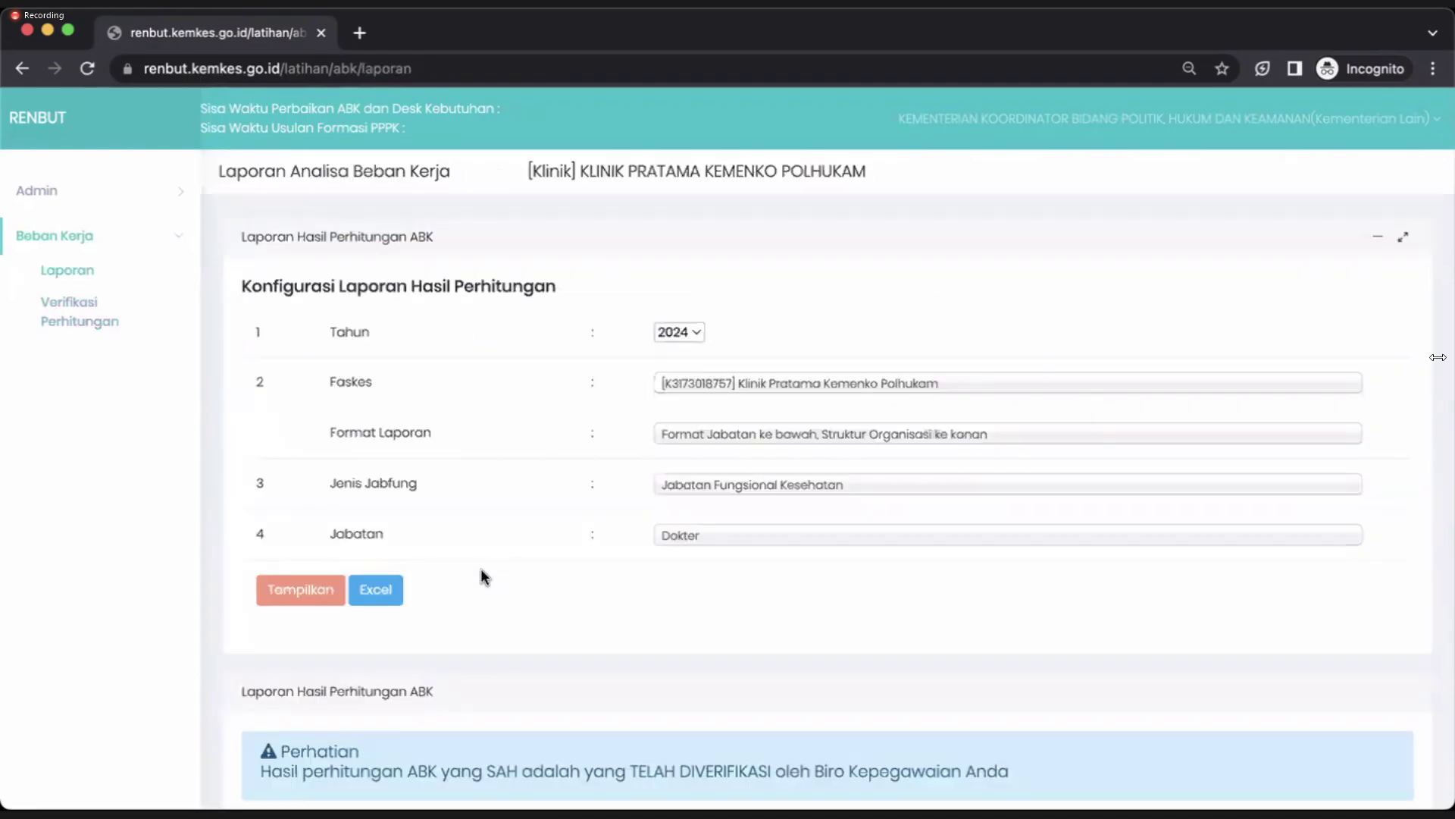
{"action": "scroll", "coordinate": [481, 572], "scroll_direction": "down", "scroll_amount": 1}
{"action": "left_click", "coordinate": [294, 516]}
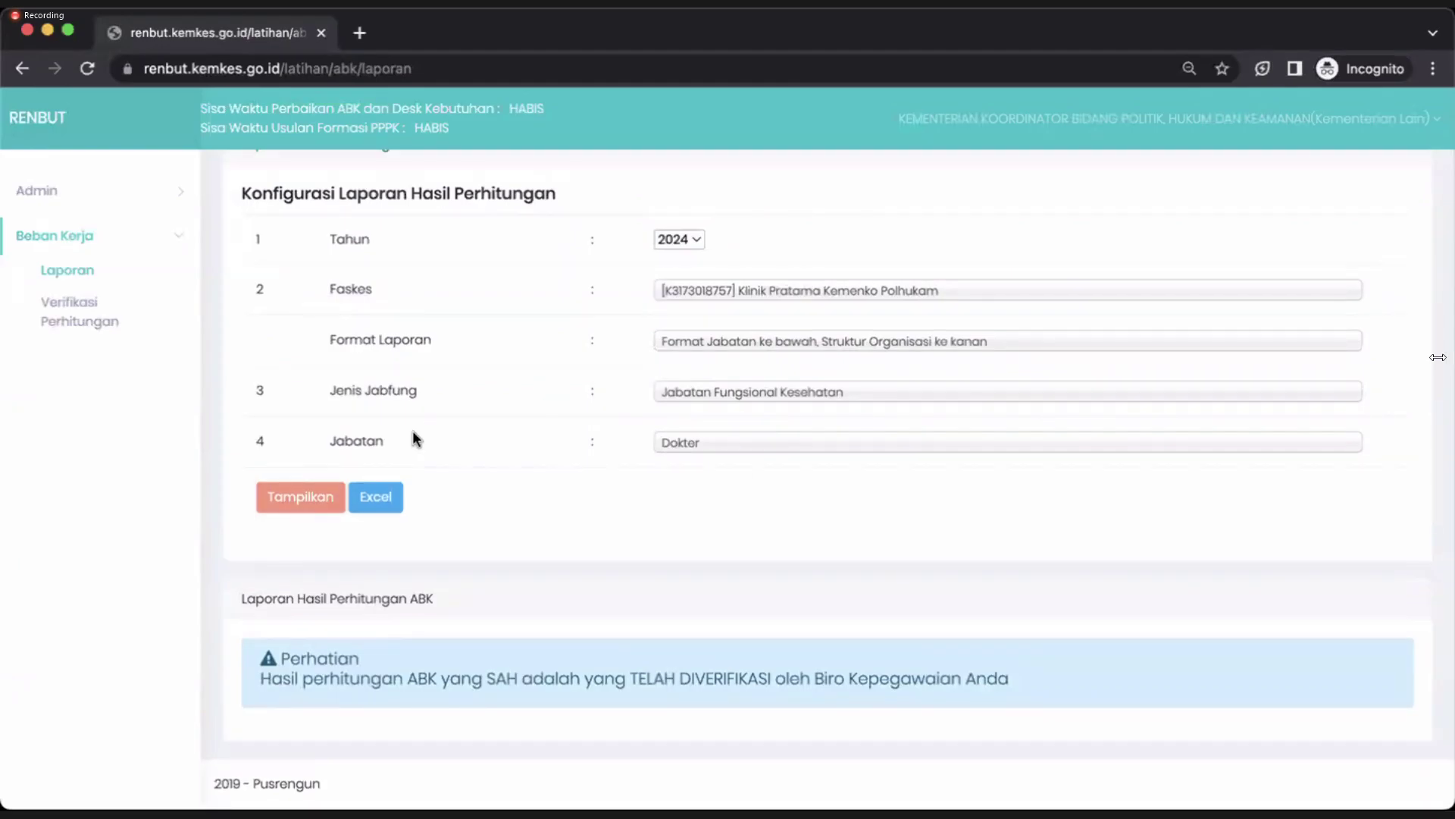
{"action": "scroll", "coordinate": [275, 515], "scroll_direction": "up", "scroll_amount": 1}
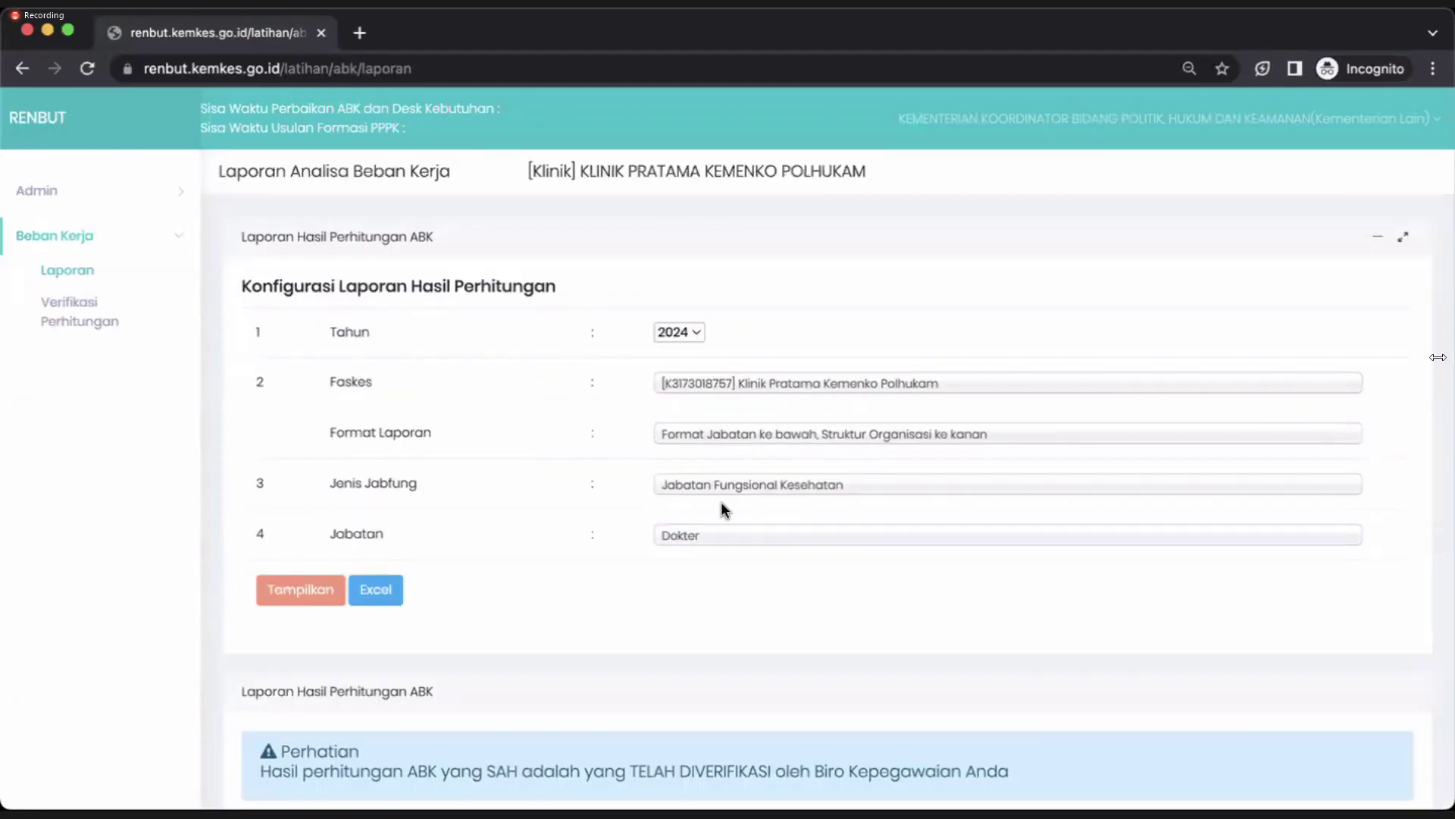
Display the Dokter ABK report in the Rekap Jabatan format.
{"action": "left_click", "coordinate": [695, 433]}
{"action": "key", "text": "Down"}
{"action": "key", "text": "Return"}
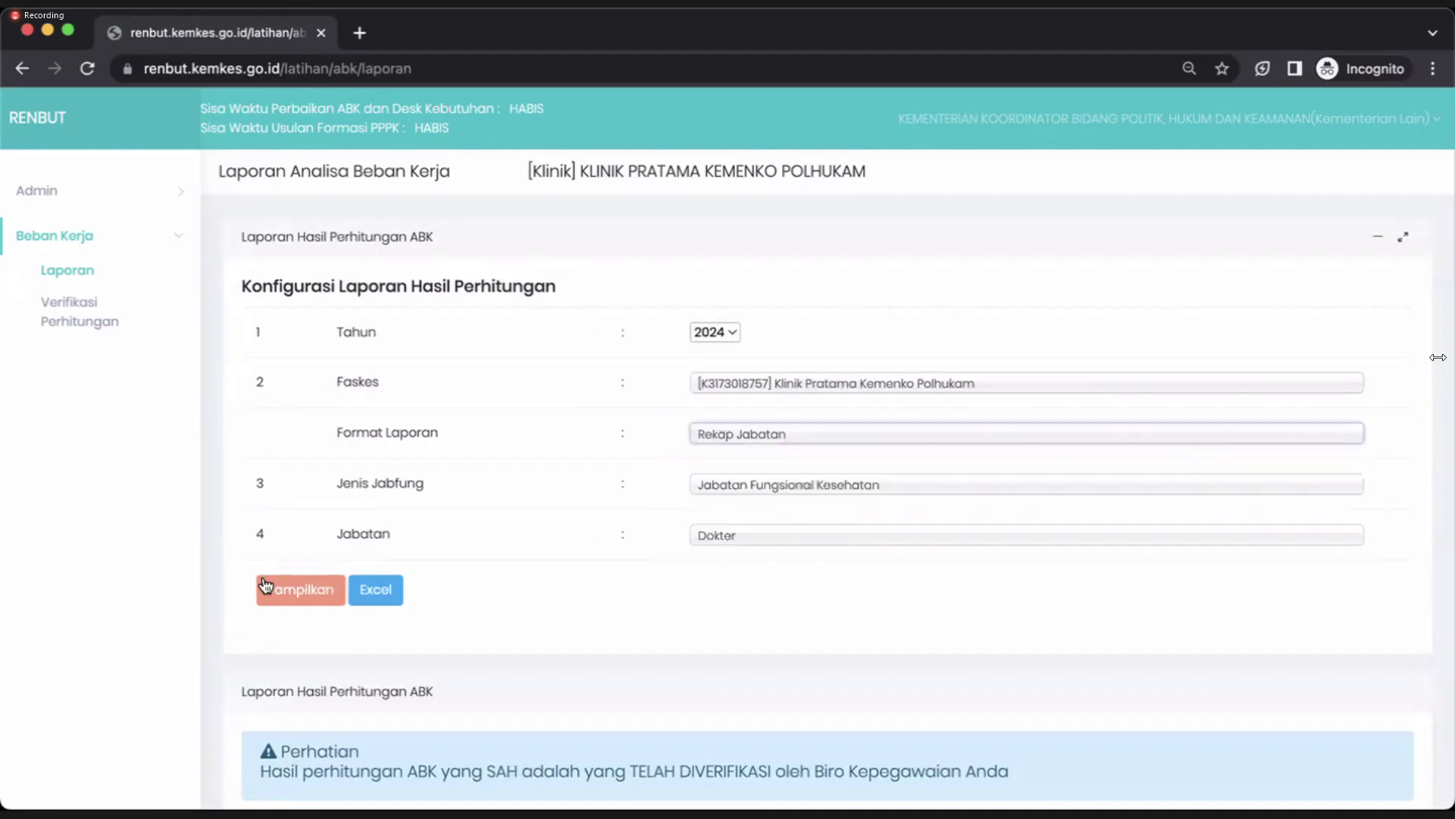
{"action": "left_click", "coordinate": [265, 585]}
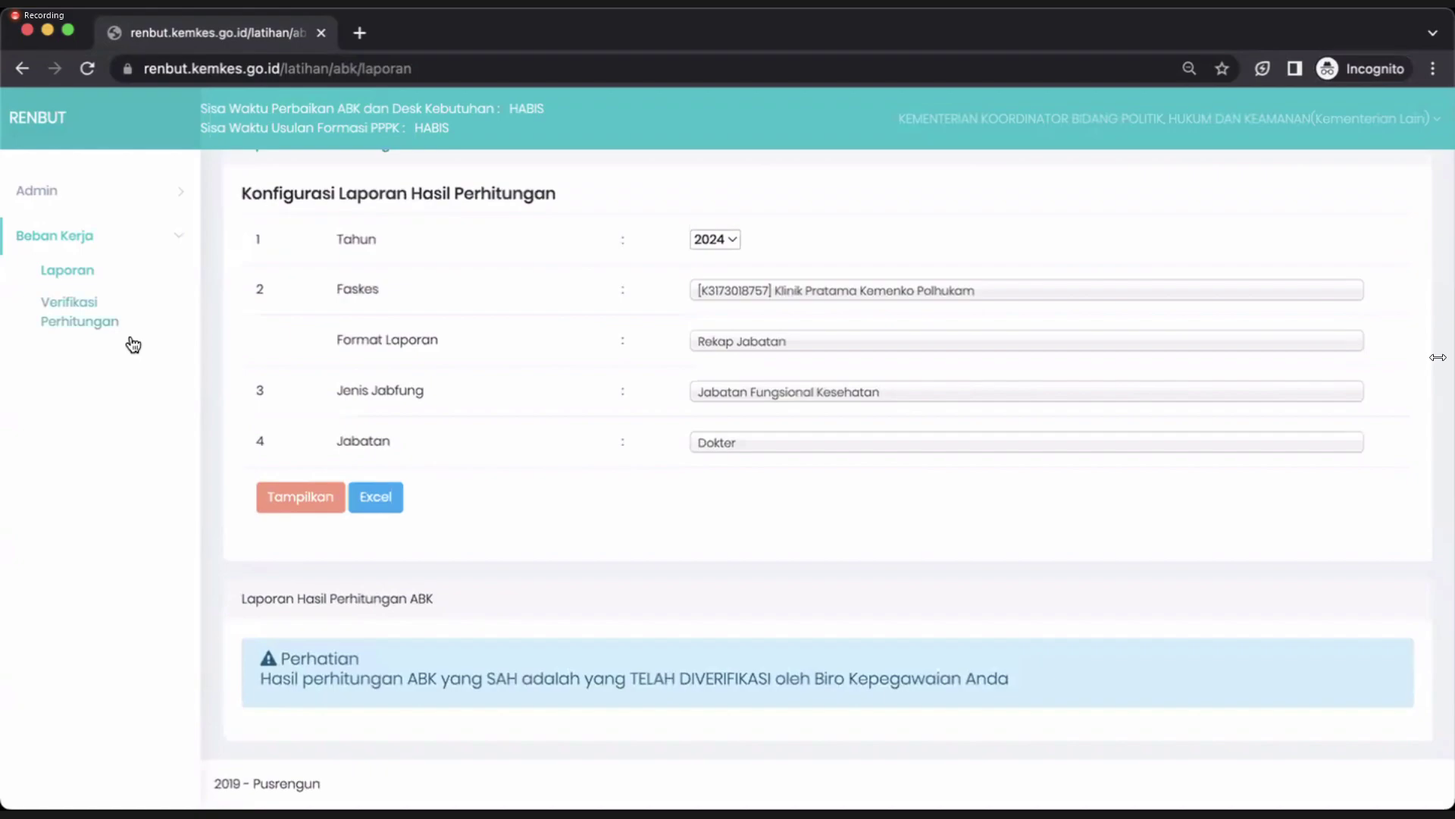
Cancel the clinic's existing calculation verification with Batalkan Verifikasi.
{"action": "left_click", "coordinate": [80, 317]}
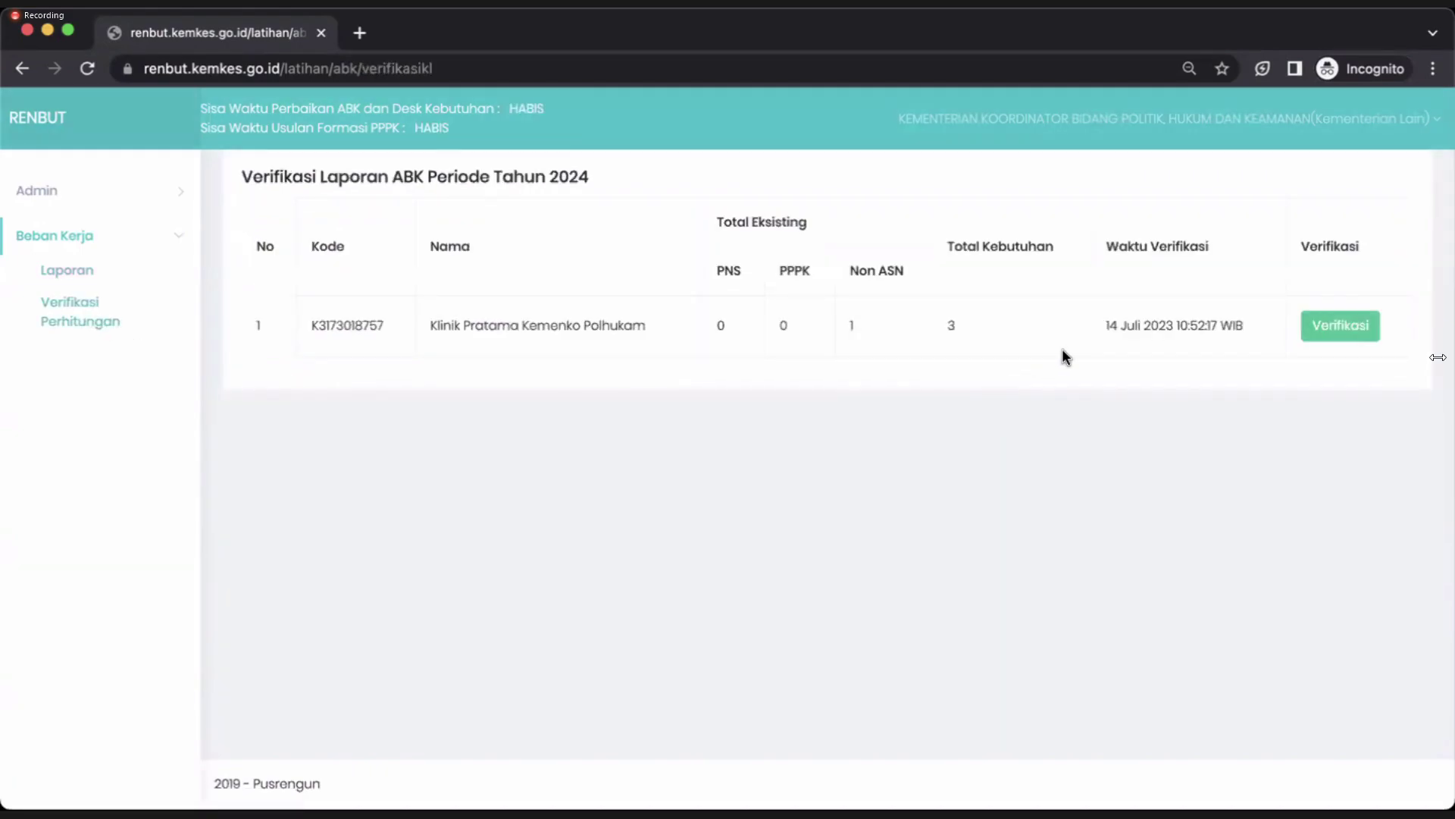
{"action": "left_click", "coordinate": [1343, 328]}
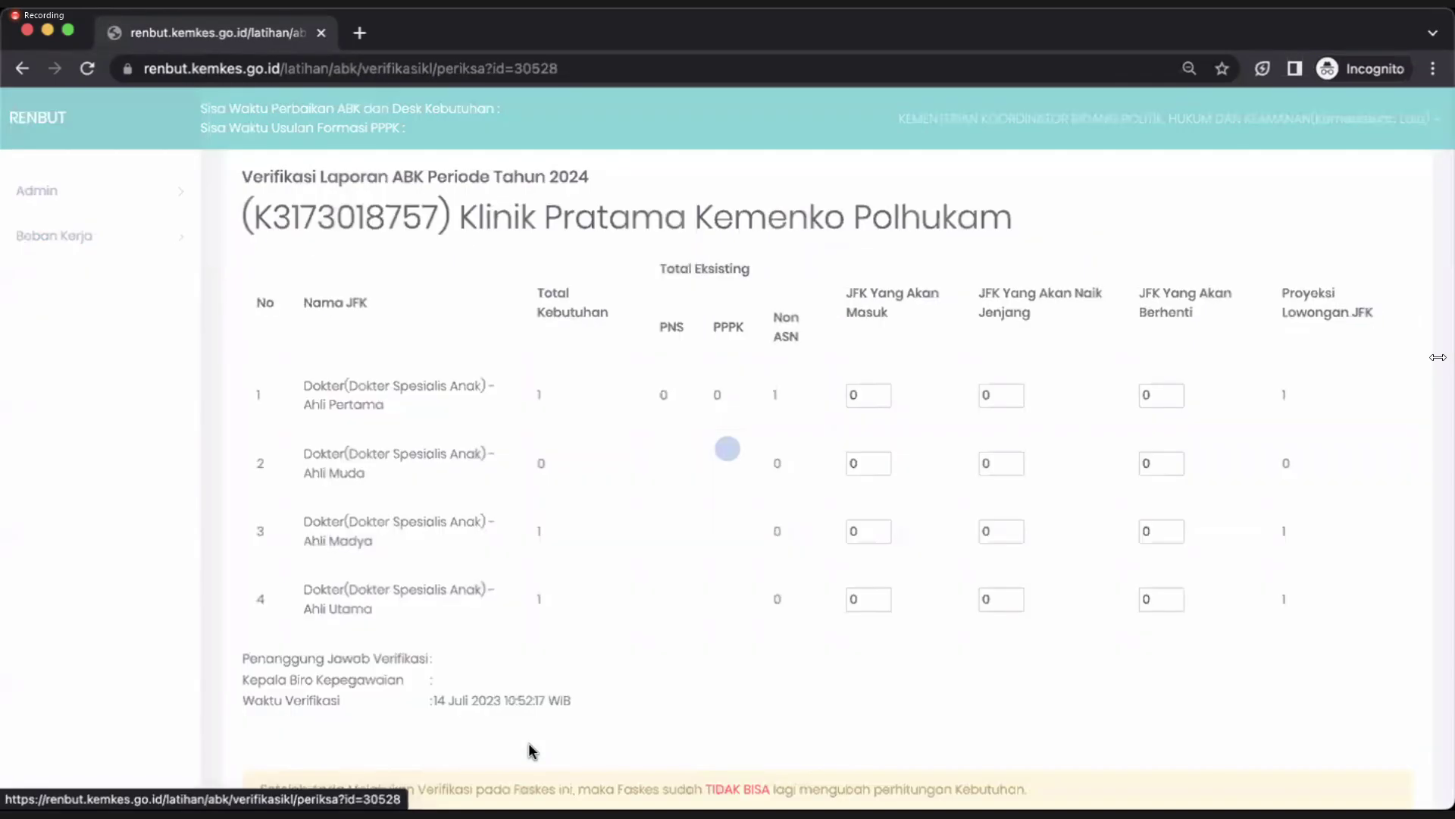
{"action": "scroll", "coordinate": [531, 751], "scroll_direction": "down", "scroll_amount": 2}
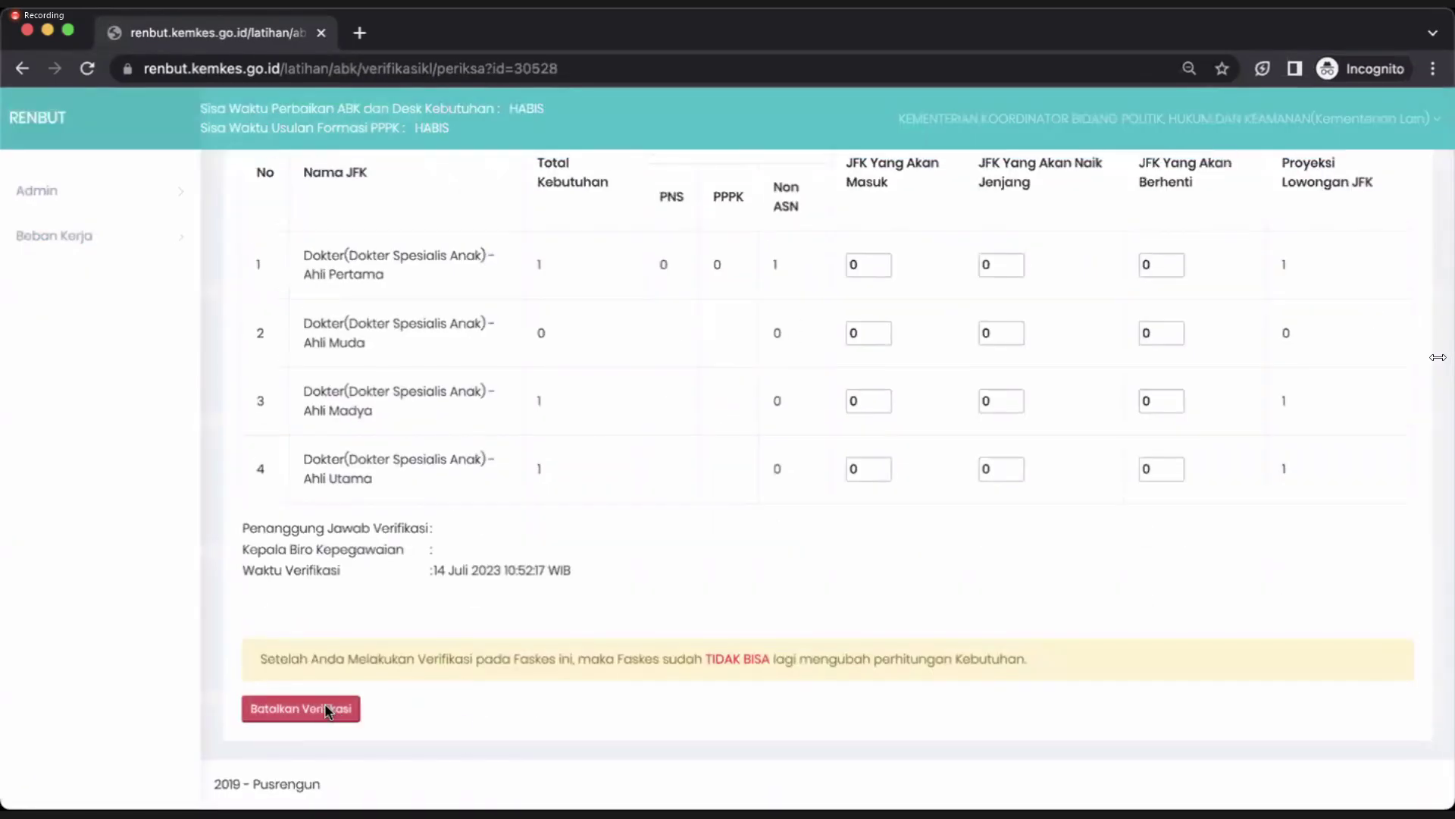
{"action": "left_click", "coordinate": [320, 706]}
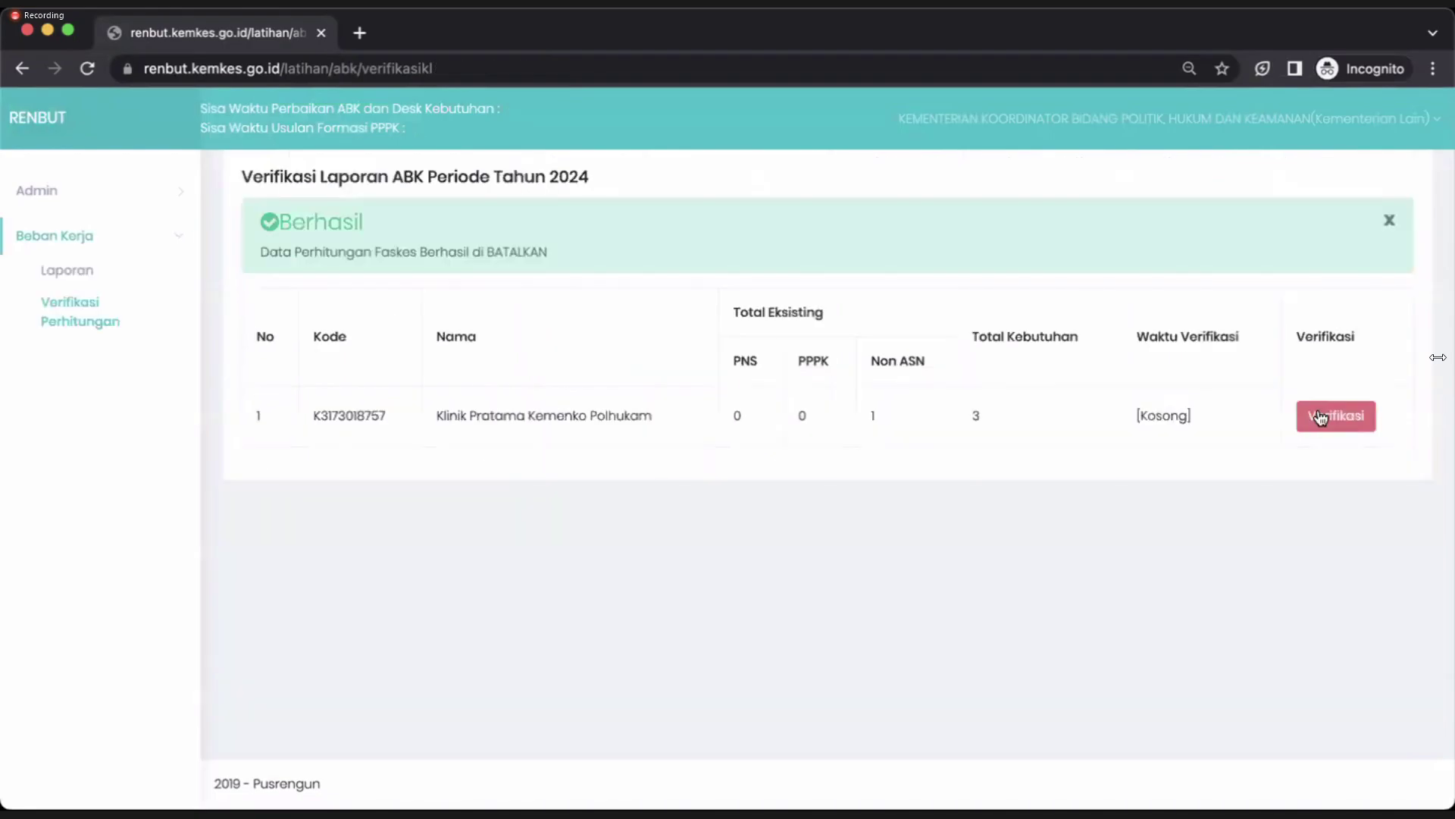
Resubmit the clinic's verification with the bureau head's NIP filled in, then return to Laporan.
{"action": "left_click", "coordinate": [1321, 417]}
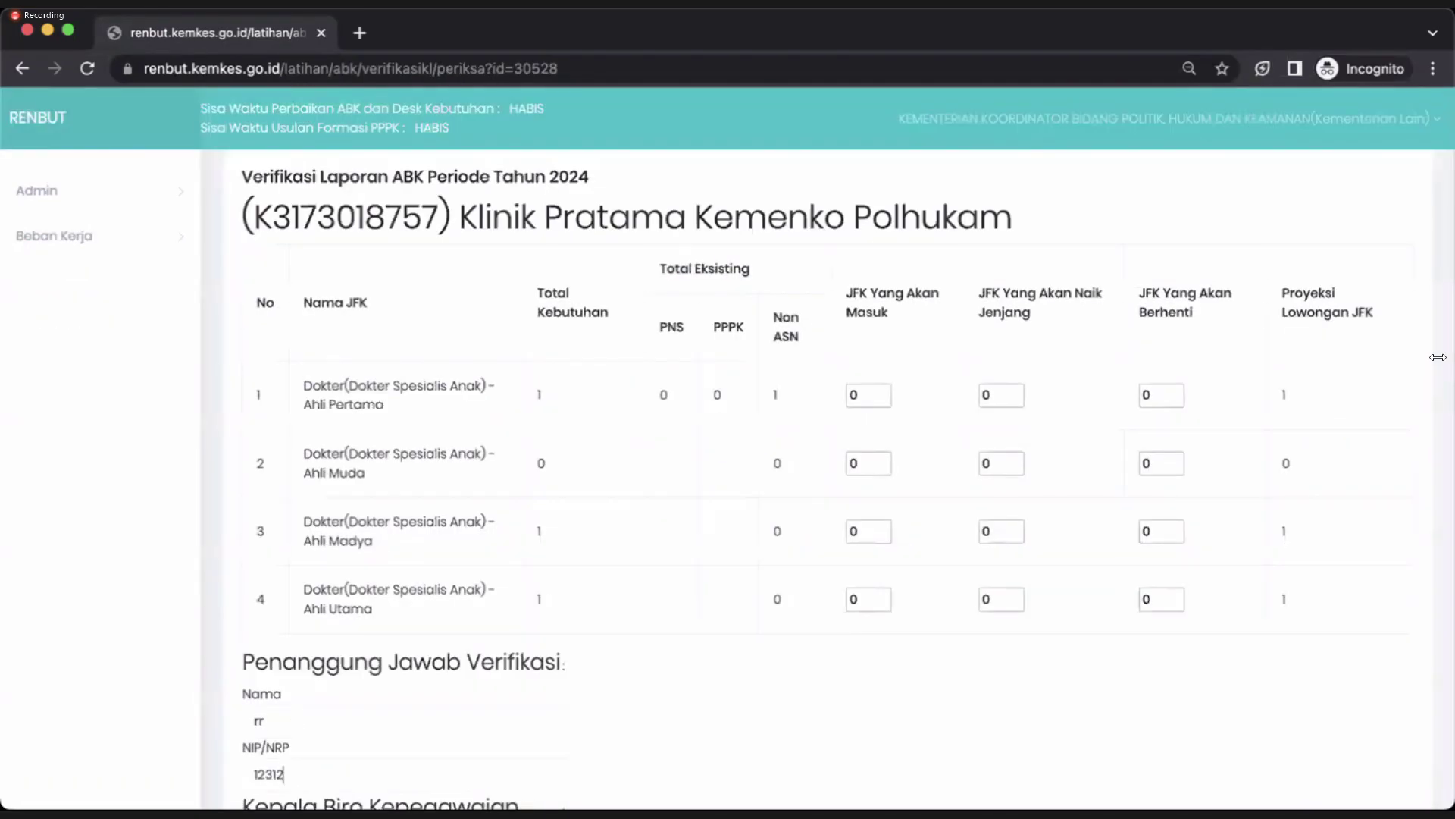
{"action": "scroll", "coordinate": [285, 777], "scroll_direction": "down", "scroll_amount": 2}
{"action": "scroll", "coordinate": [235, 758], "scroll_direction": "down", "scroll_amount": 1}
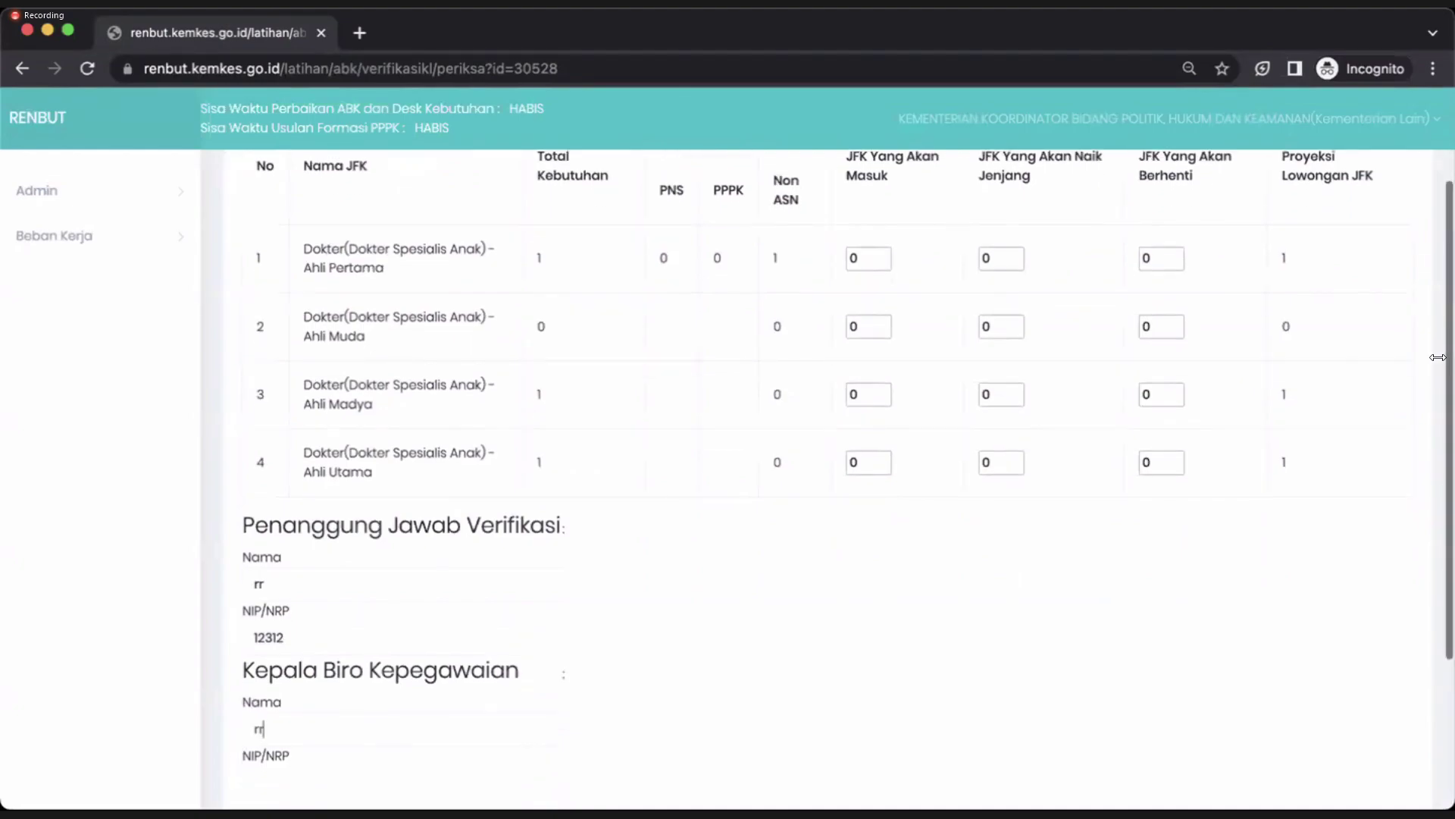
{"action": "left_click", "coordinate": [271, 738]}
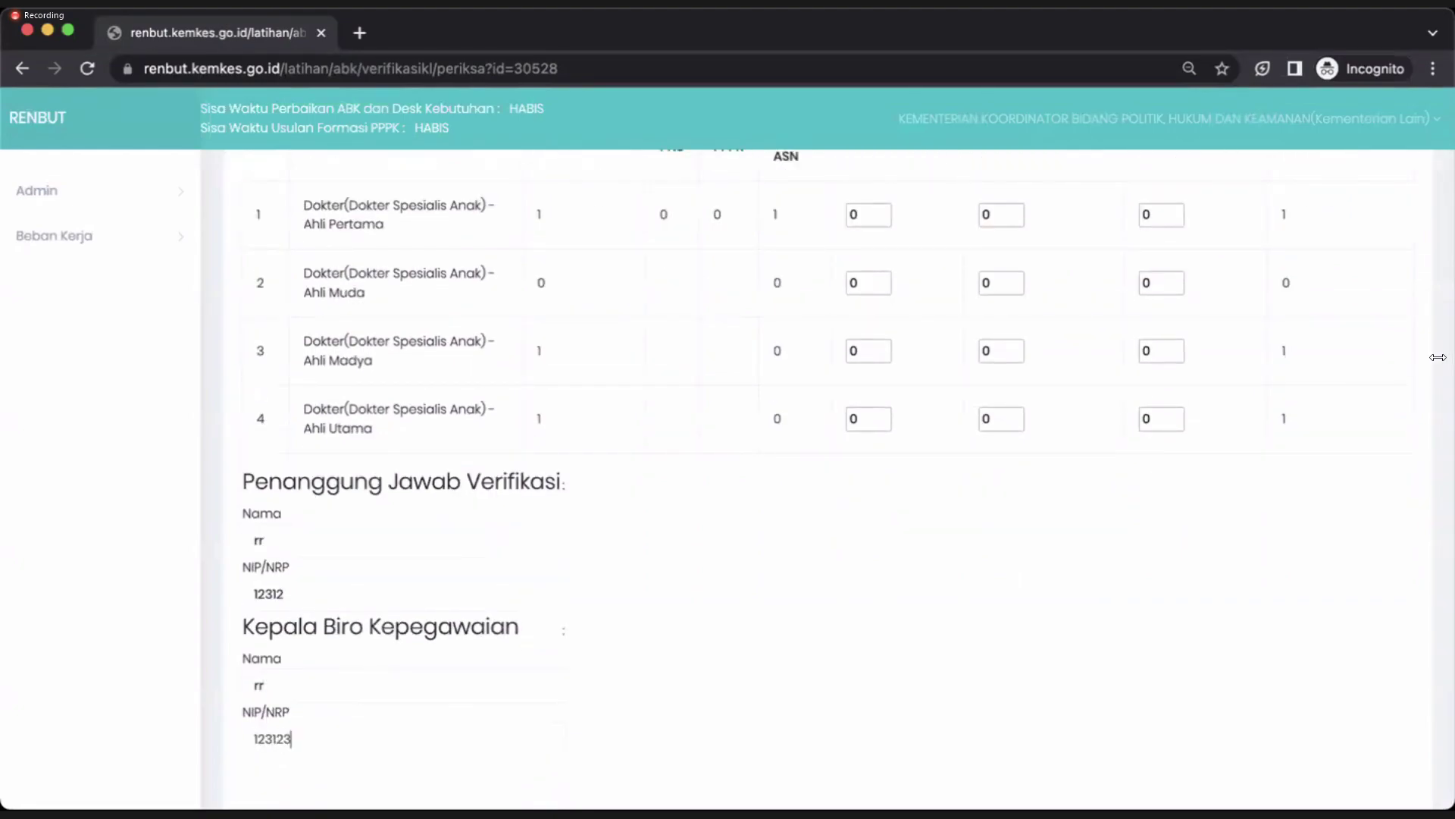
{"action": "scroll", "coordinate": [272, 738], "scroll_direction": "down", "scroll_amount": 3}
{"action": "left_click", "coordinate": [275, 710]}
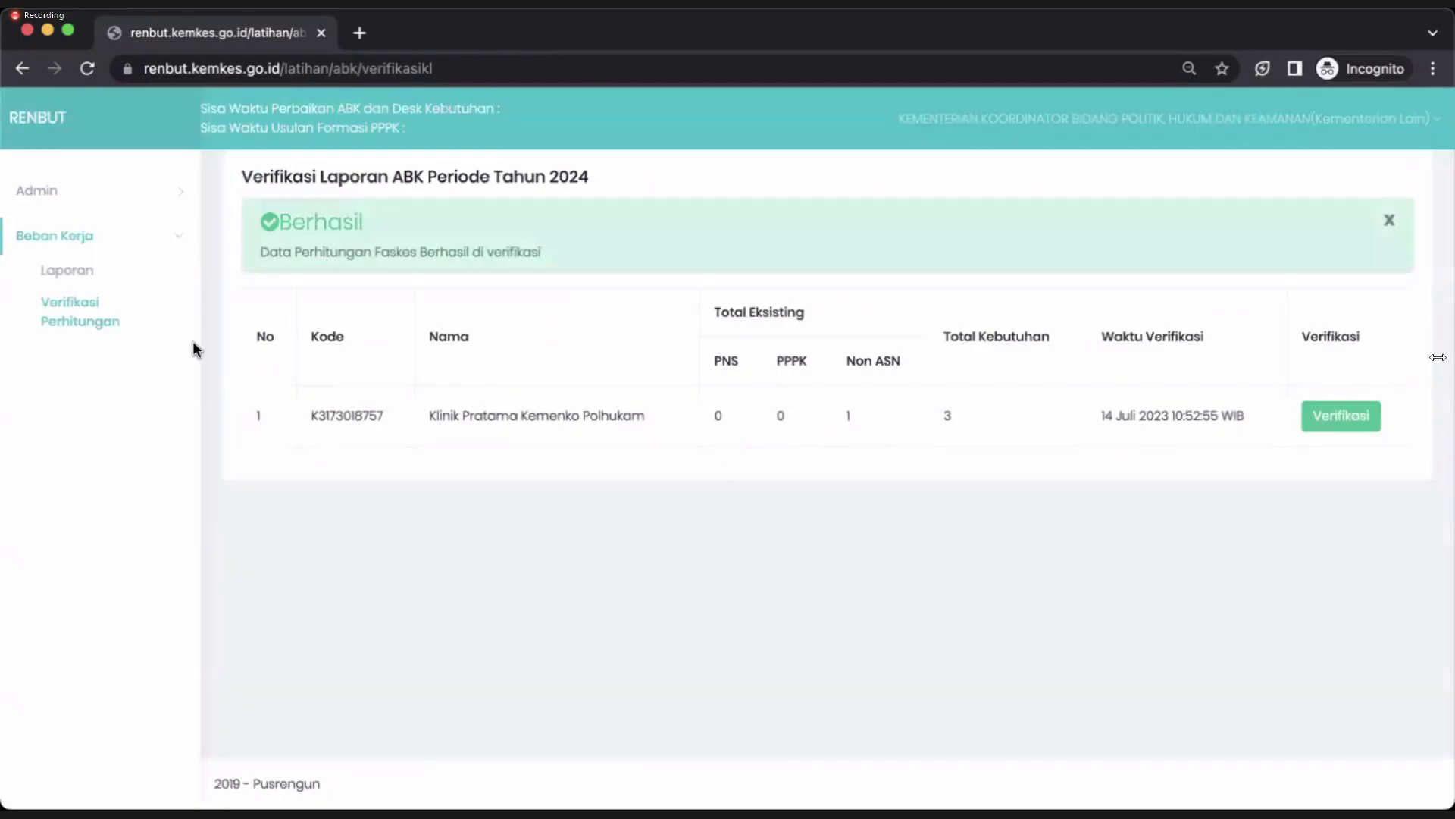
{"action": "left_click", "coordinate": [79, 270]}
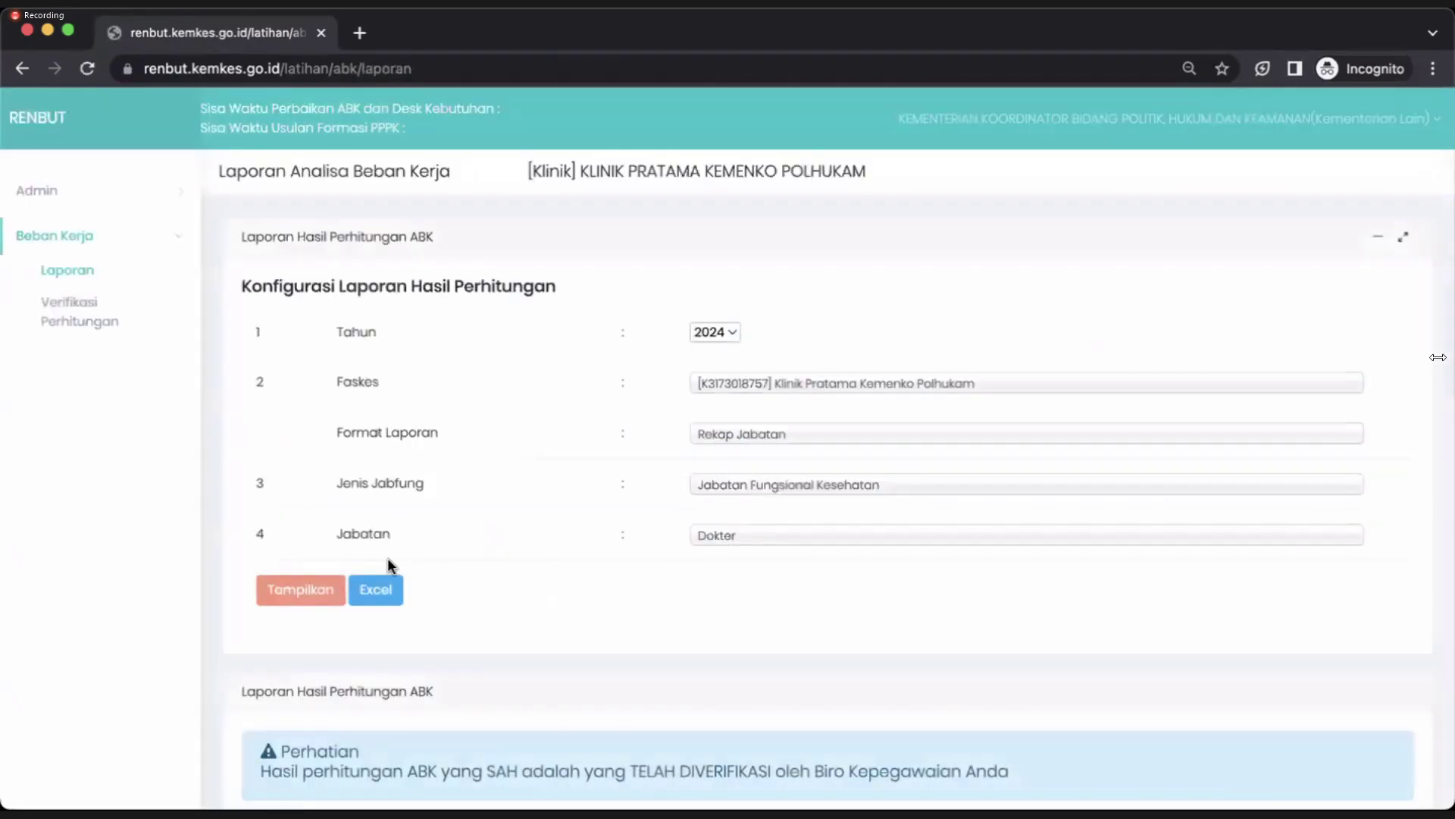
Display the 2024 Dokter report, which shows only the verification notice.
{"action": "left_click", "coordinate": [291, 599]}
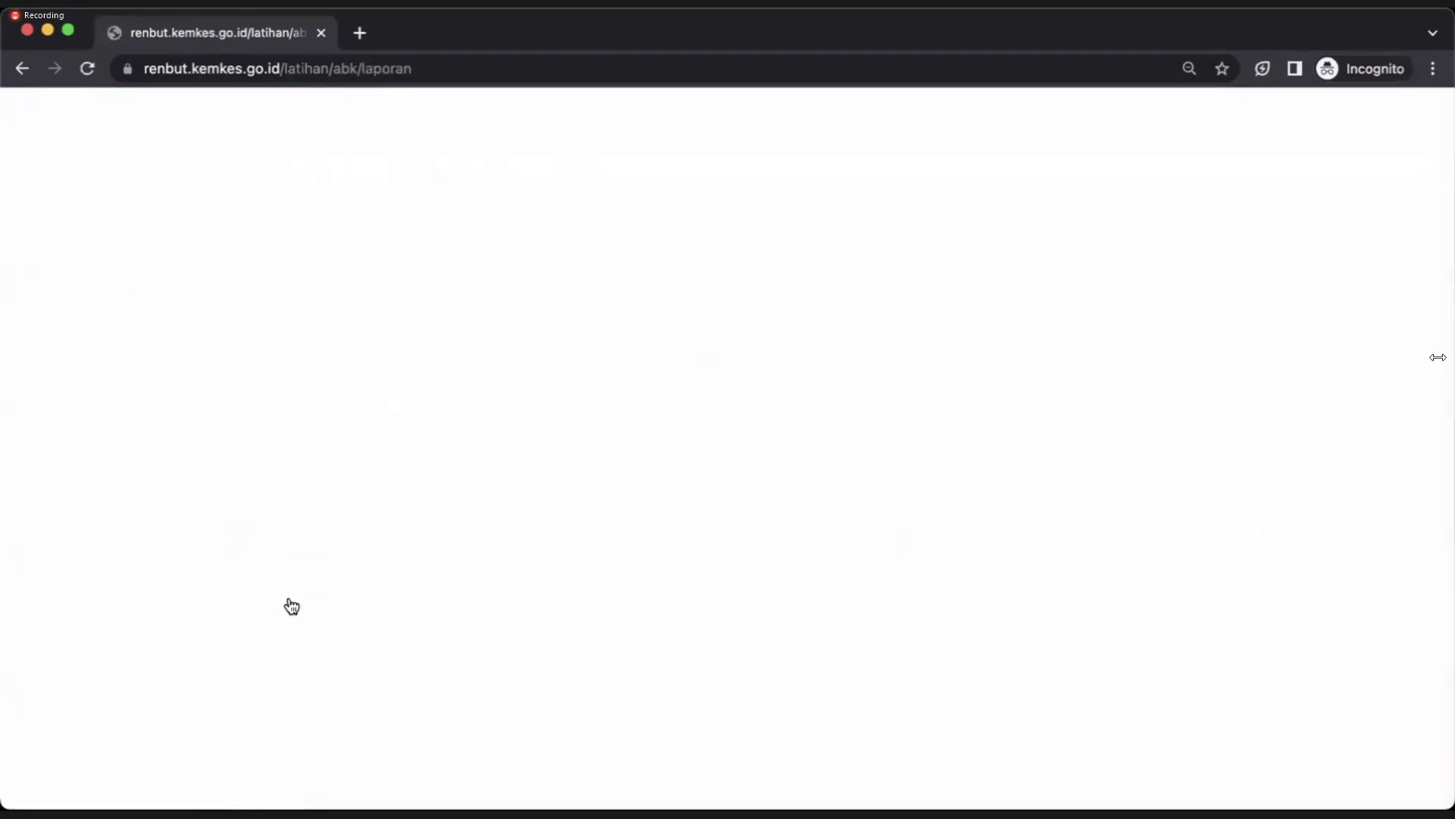
{"action": "scroll", "coordinate": [346, 722], "scroll_direction": "down", "scroll_amount": 2}
{"action": "scroll", "coordinate": [345, 730], "scroll_direction": "up", "scroll_amount": 2}
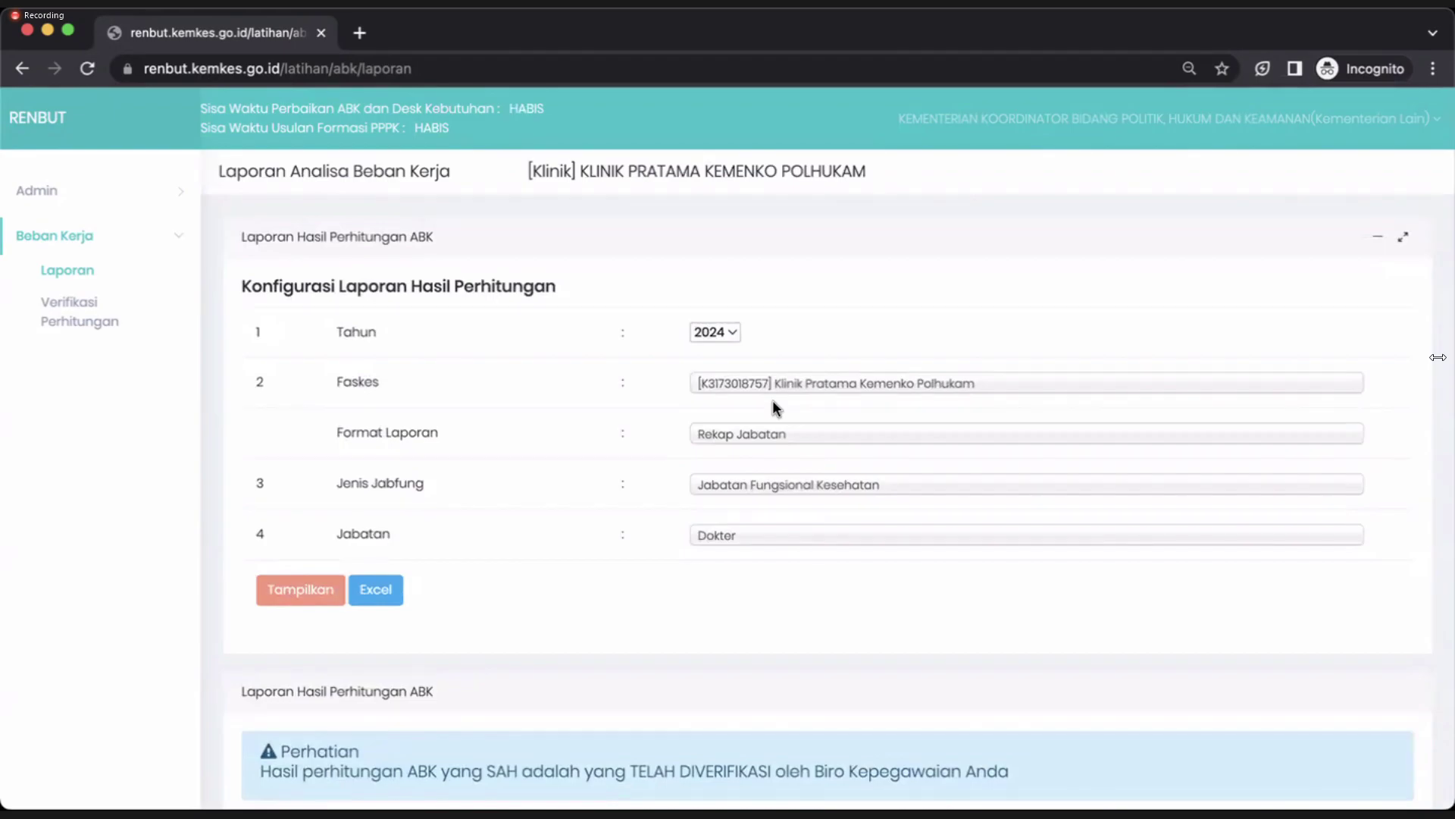
Display the report in 'Format jabatan ke kanan, struktur organisasi ke bawah' format.
{"action": "left_click", "coordinate": [757, 441]}
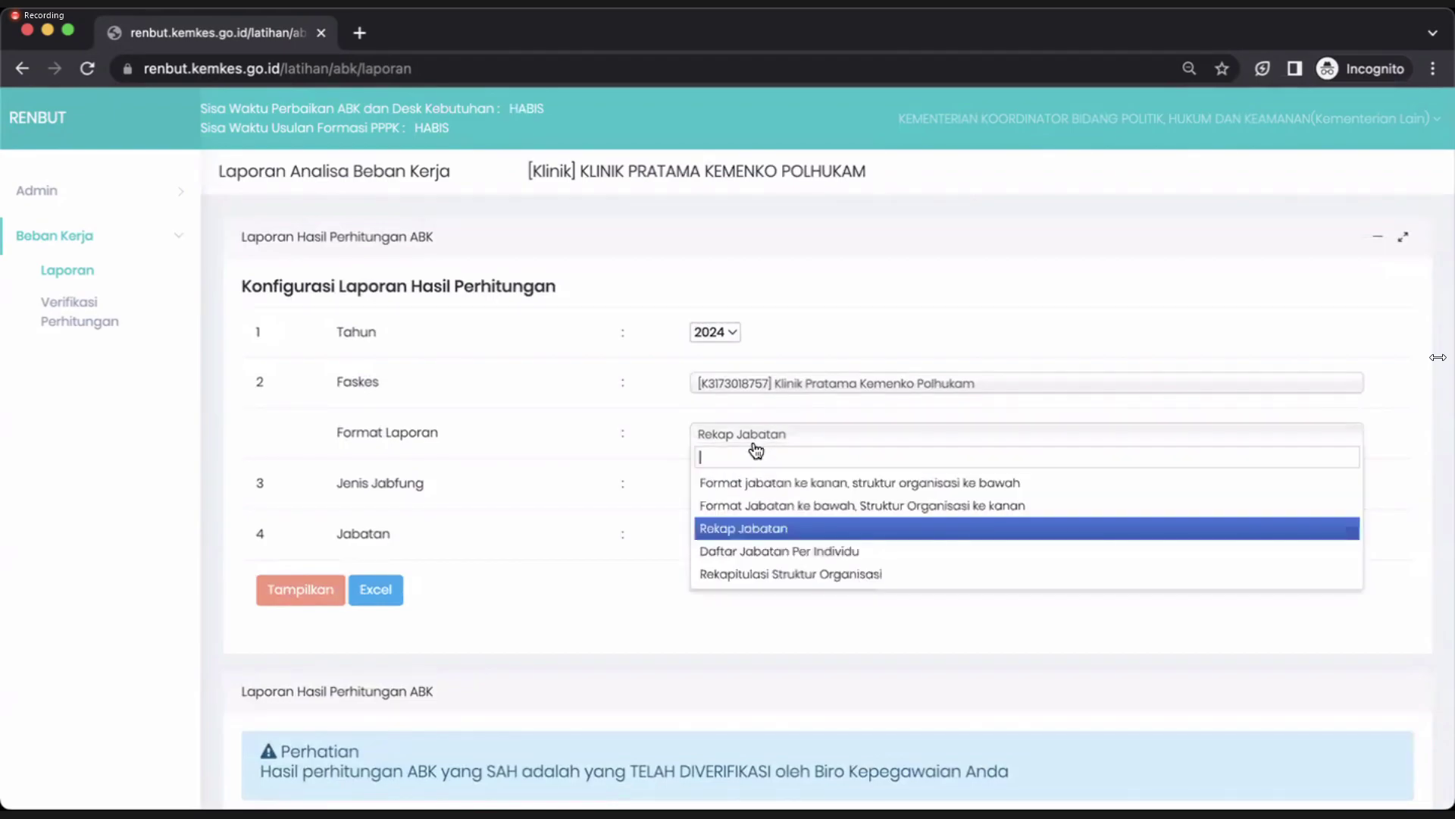
{"action": "left_click", "coordinate": [718, 483]}
{"action": "left_click", "coordinate": [300, 590]}
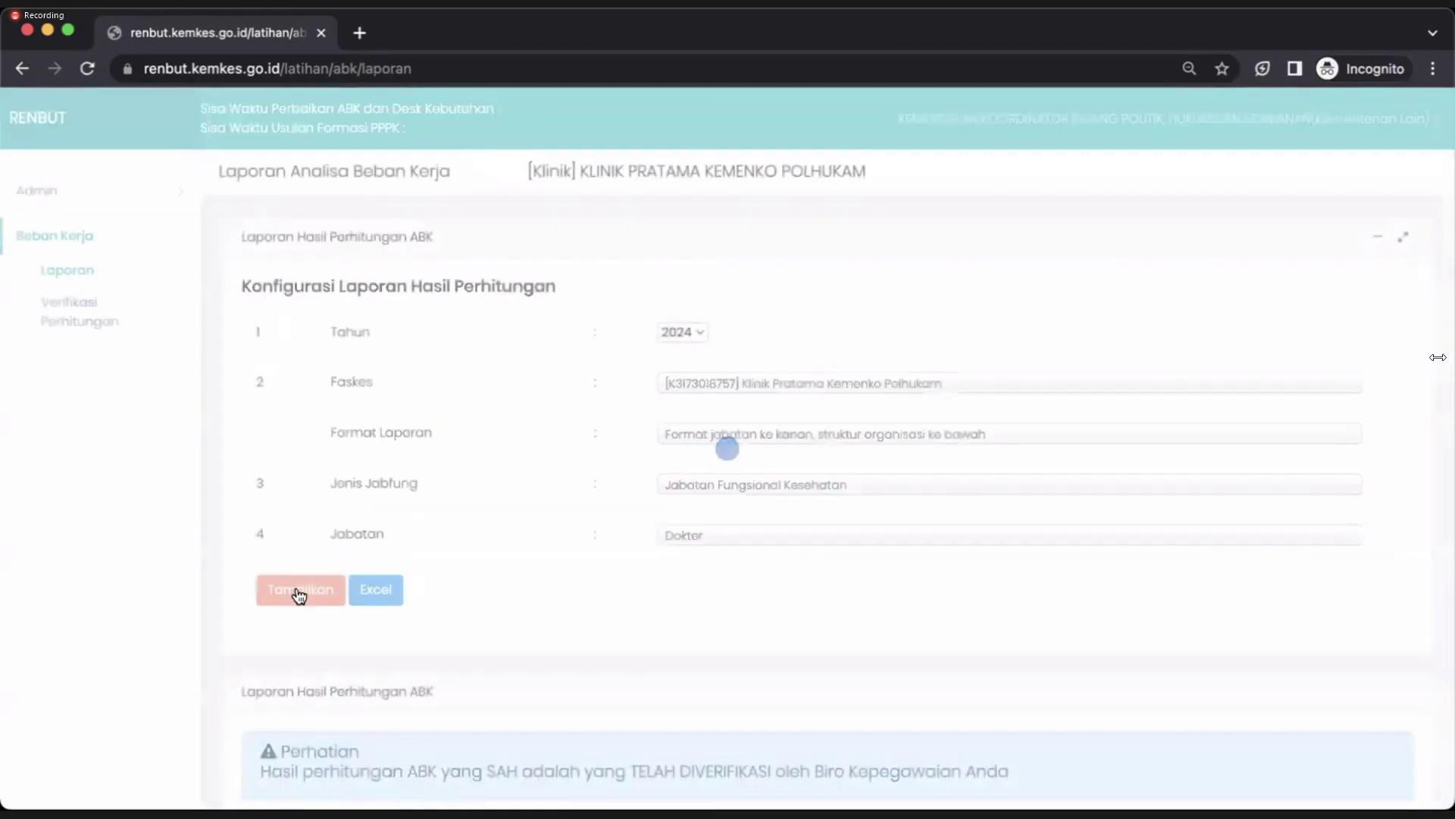
{"action": "scroll", "coordinate": [300, 596], "scroll_direction": "down", "scroll_amount": 2}
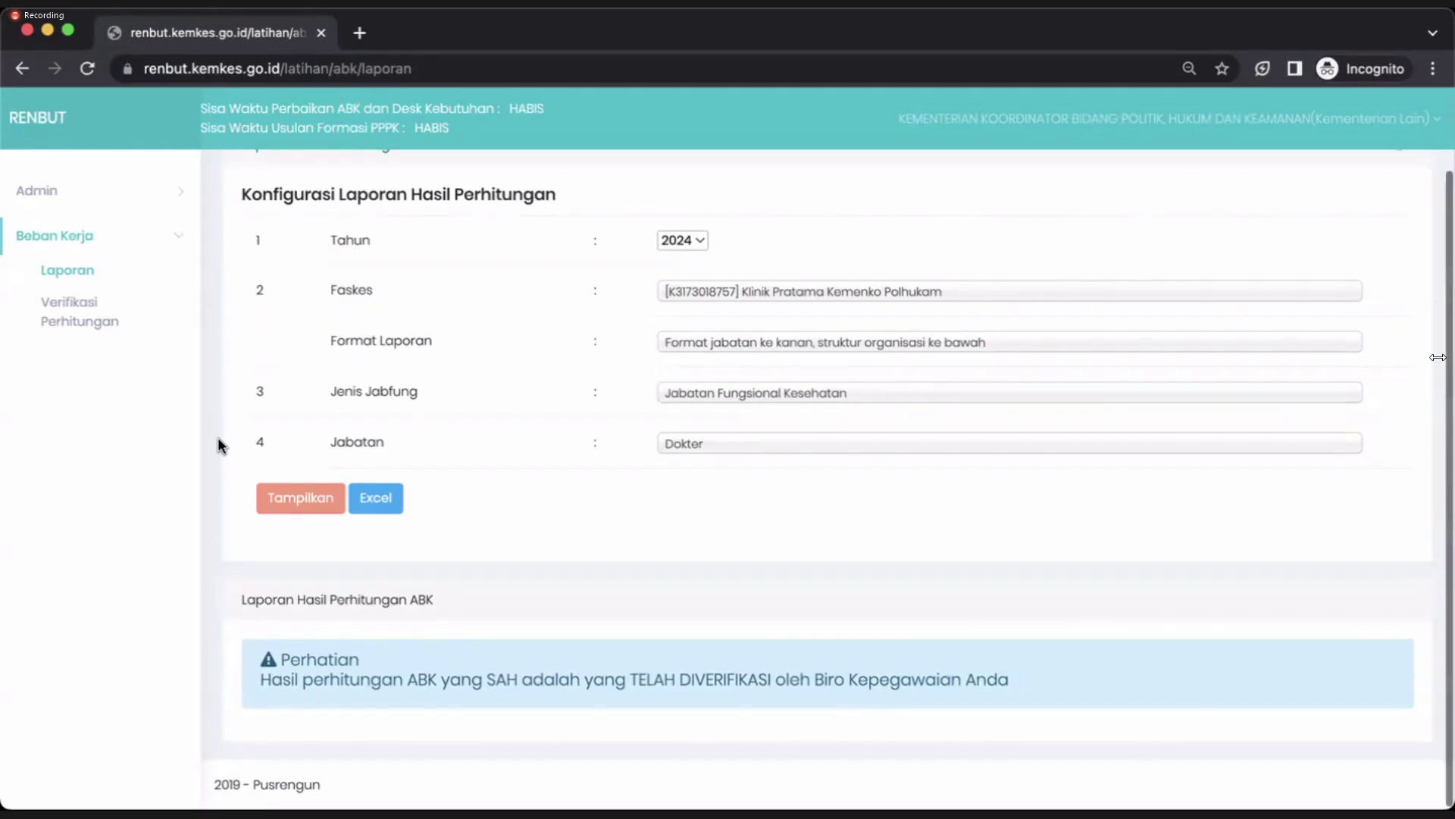
{"action": "scroll", "coordinate": [217, 436], "scroll_direction": "up", "scroll_amount": 2}
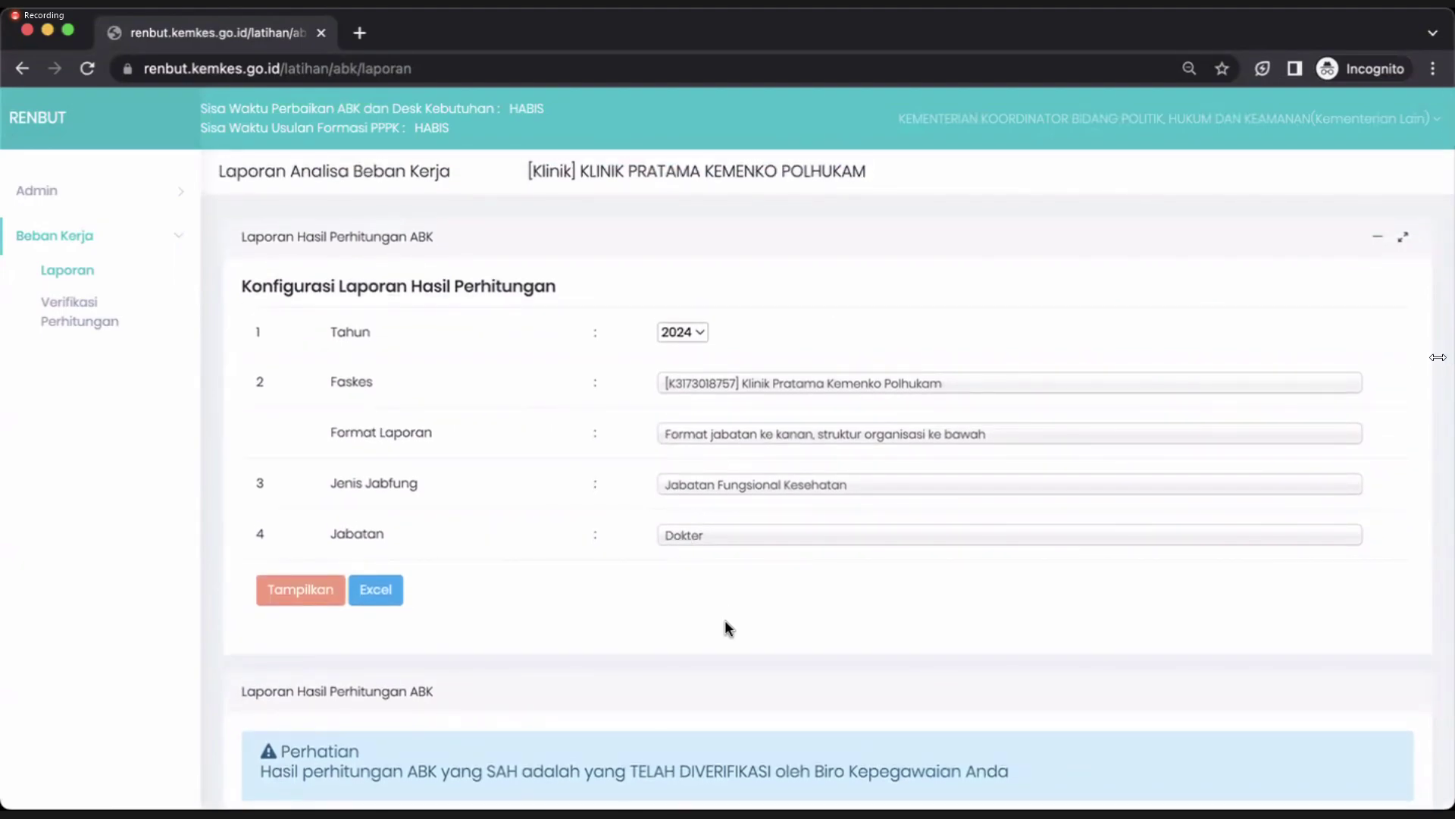
Generate the report with Jabatan set to ---Seluruh Jabatan---.
{"action": "left_click", "coordinate": [721, 547]}
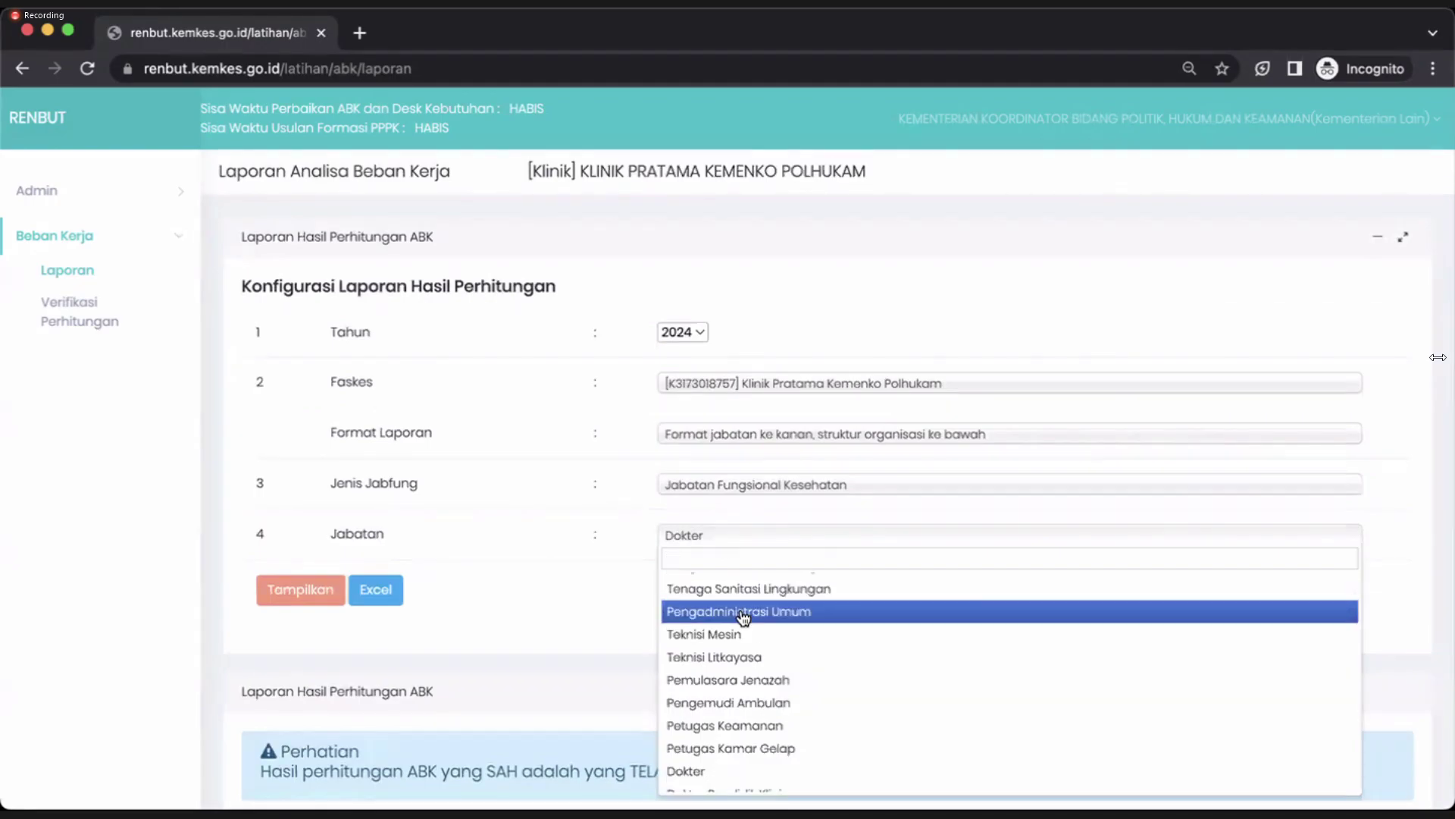
{"action": "scroll", "coordinate": [741, 610], "scroll_direction": "up", "scroll_amount": 5}
{"action": "left_click", "coordinate": [712, 583]}
{"action": "left_click", "coordinate": [286, 591]}
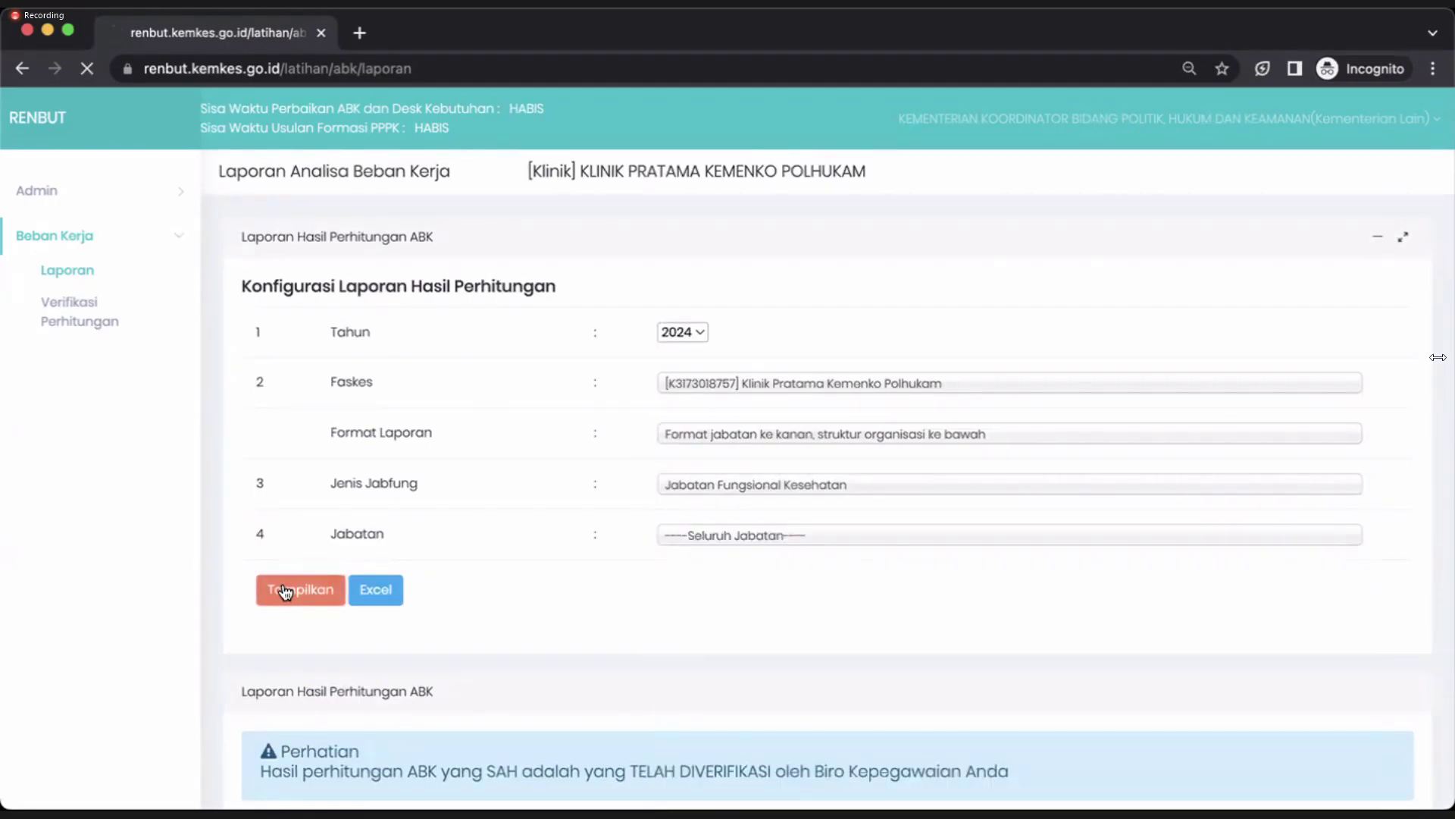
{"action": "scroll", "coordinate": [286, 591], "scroll_direction": "down", "scroll_amount": 5}
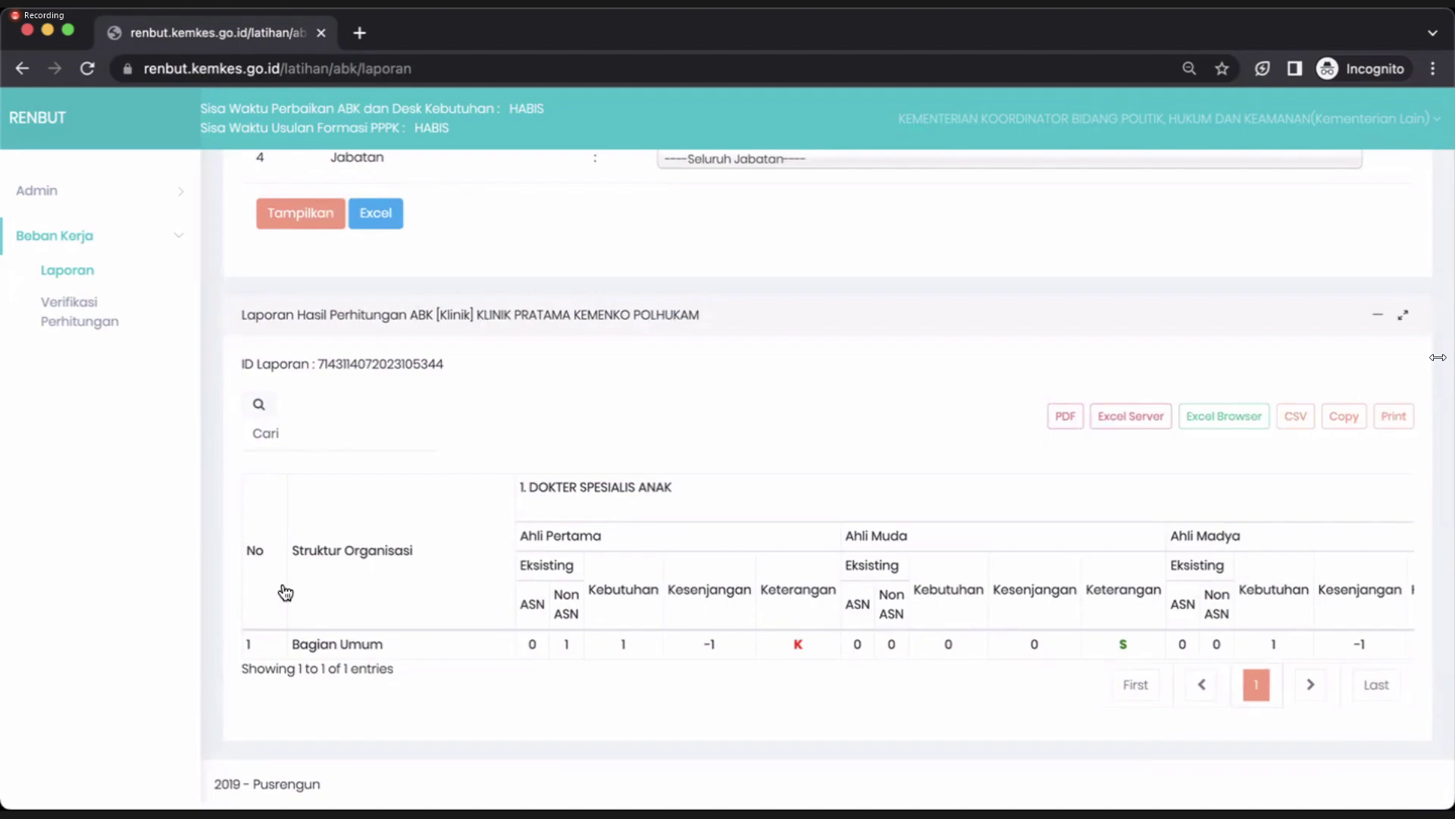
{"action": "scroll", "coordinate": [285, 592], "scroll_direction": "up", "scroll_amount": 3}
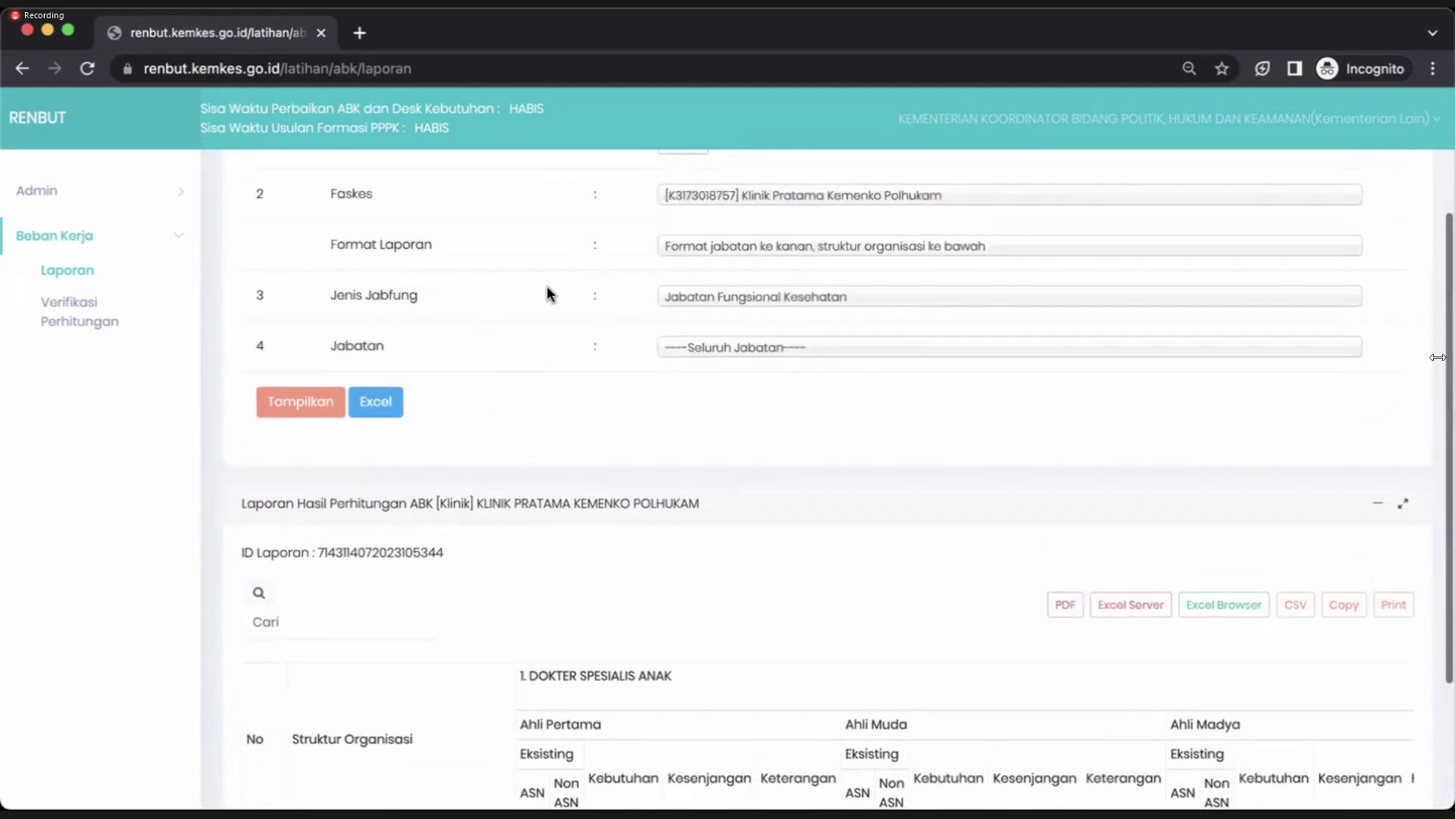
Regenerate the report in 'Jabatan ke bawah, Struktur Organisasi ke kanan' layout.
{"action": "left_click", "coordinate": [743, 246]}
{"action": "left_click", "coordinate": [732, 316]}
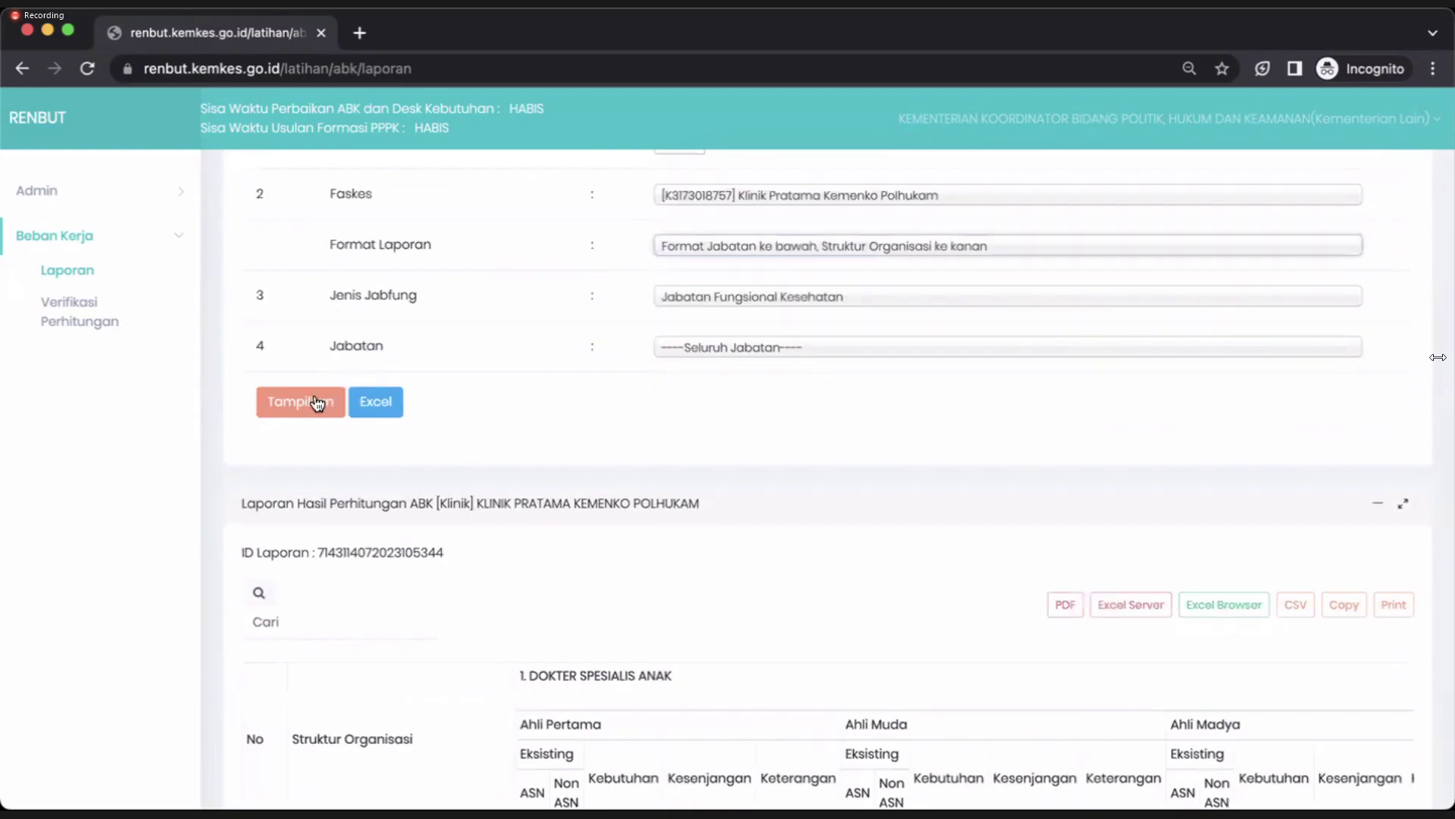
{"action": "left_click", "coordinate": [317, 401]}
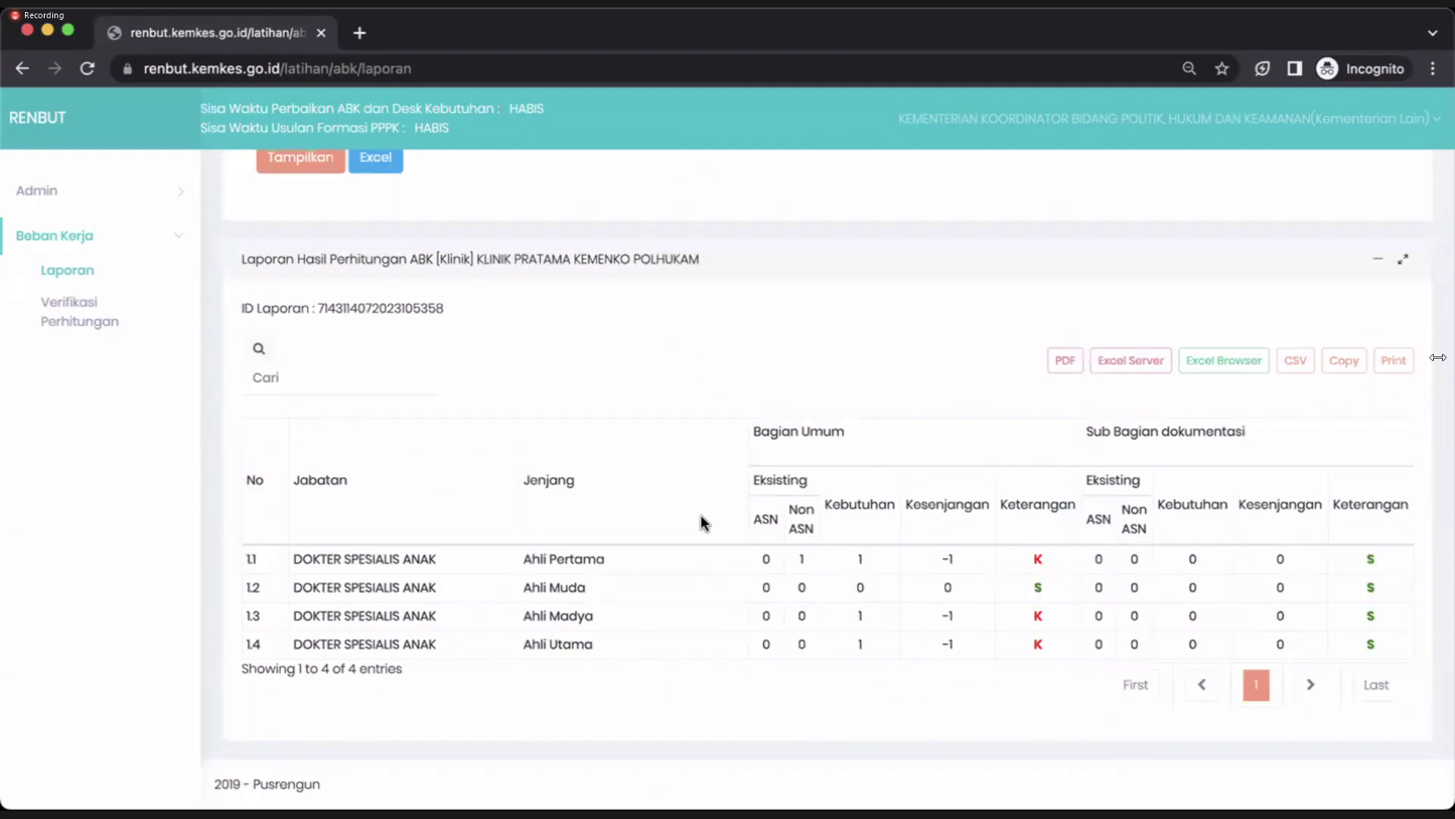
{"action": "right_click", "coordinate": [971, 397]}
{"action": "left_click", "coordinate": [1099, 317]}
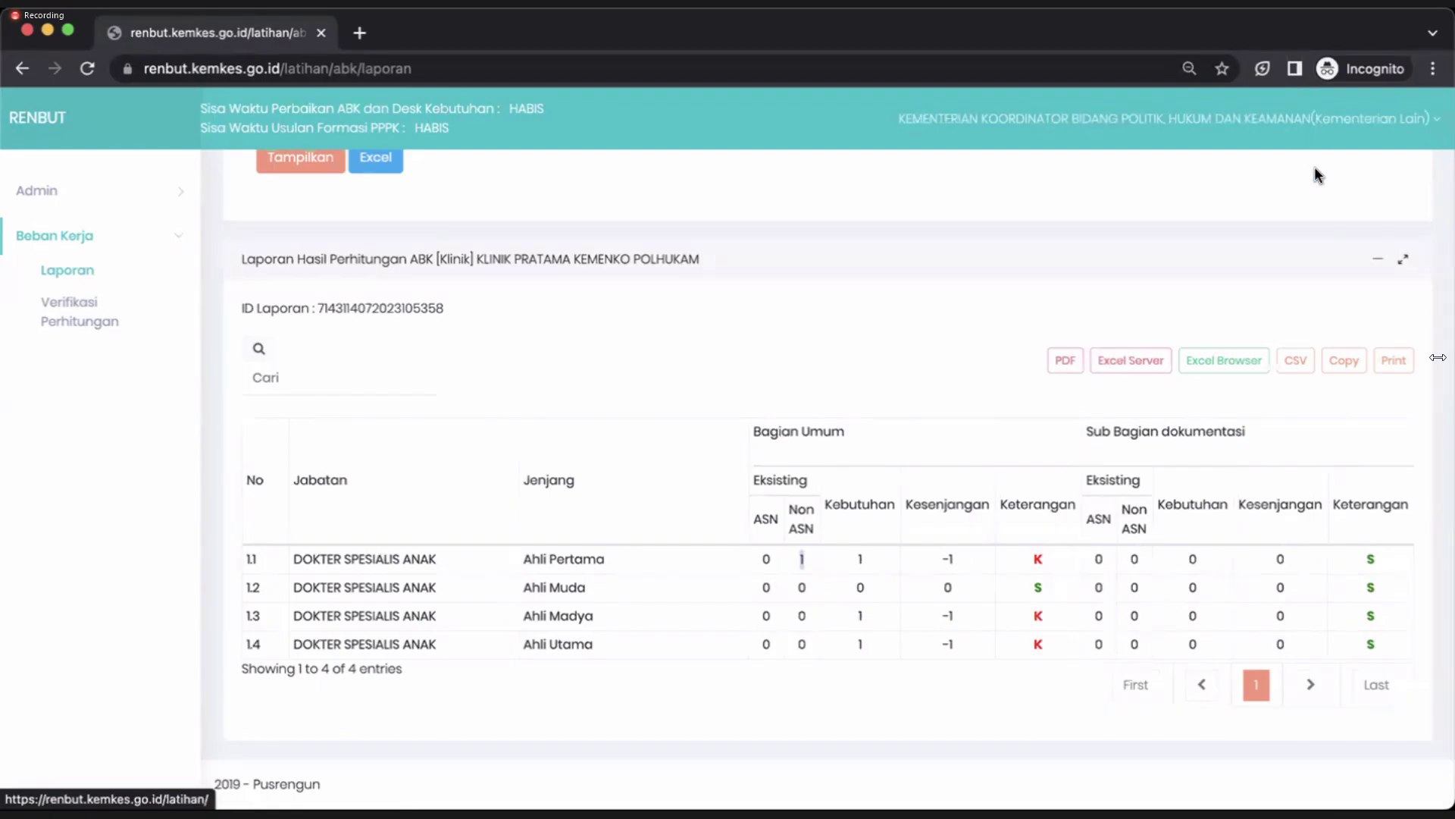
Zoom the Chrome page to 125% to read the results table.
{"action": "left_click", "coordinate": [1189, 68]}
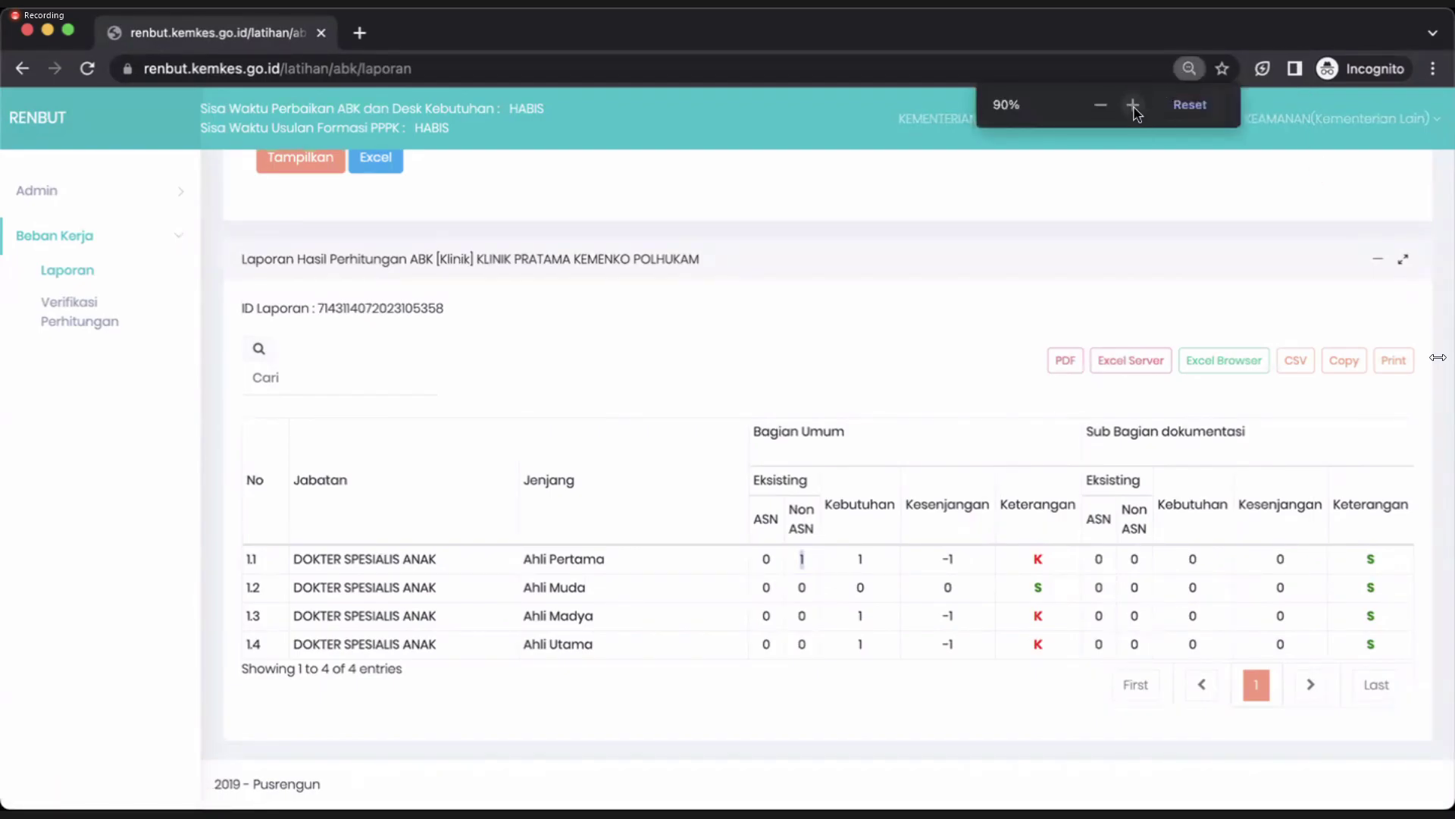
{"action": "left_click", "coordinate": [1133, 105]}
{"action": "left_click", "coordinate": [1133, 105]}
{"action": "left_click", "coordinate": [1133, 105]}
{"action": "scroll", "coordinate": [935, 467], "scroll_direction": "down", "scroll_amount": 2}
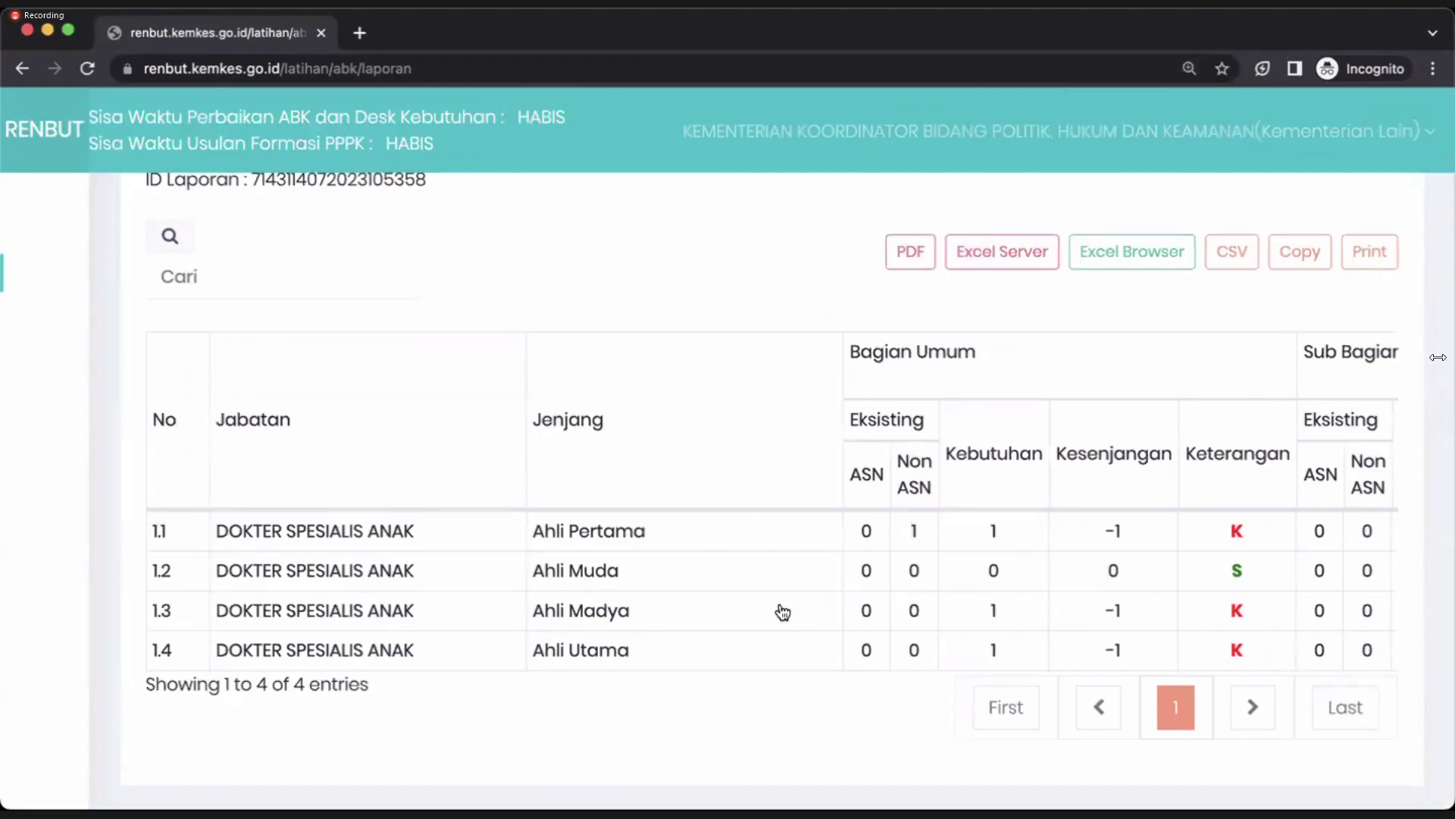